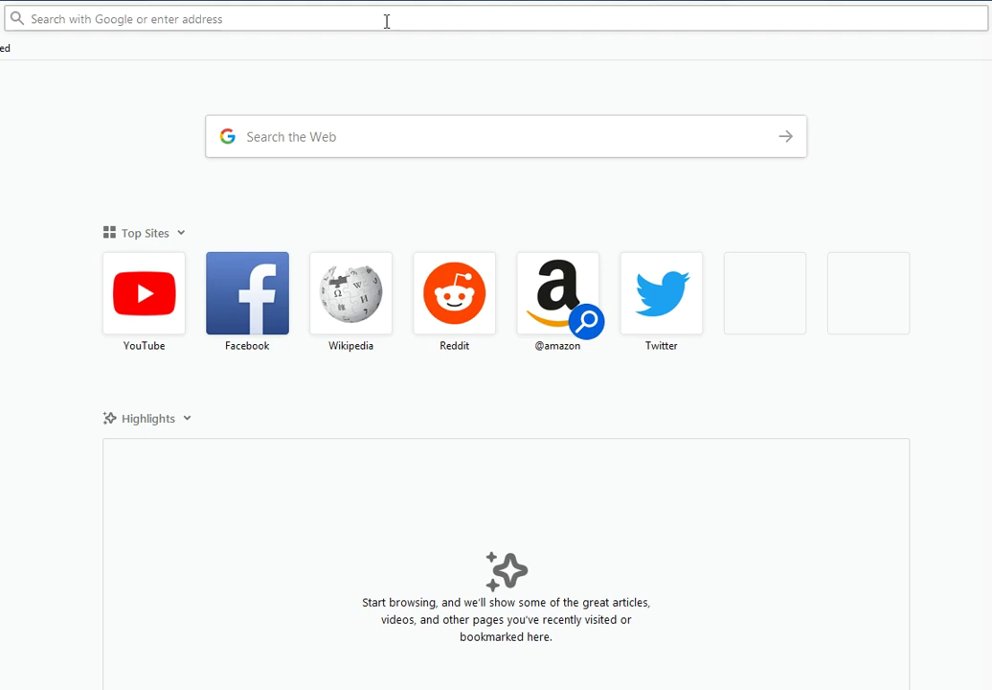
# Focus the Firefox address bar to show the top-site suggestions
pyautogui.click(368, 19)
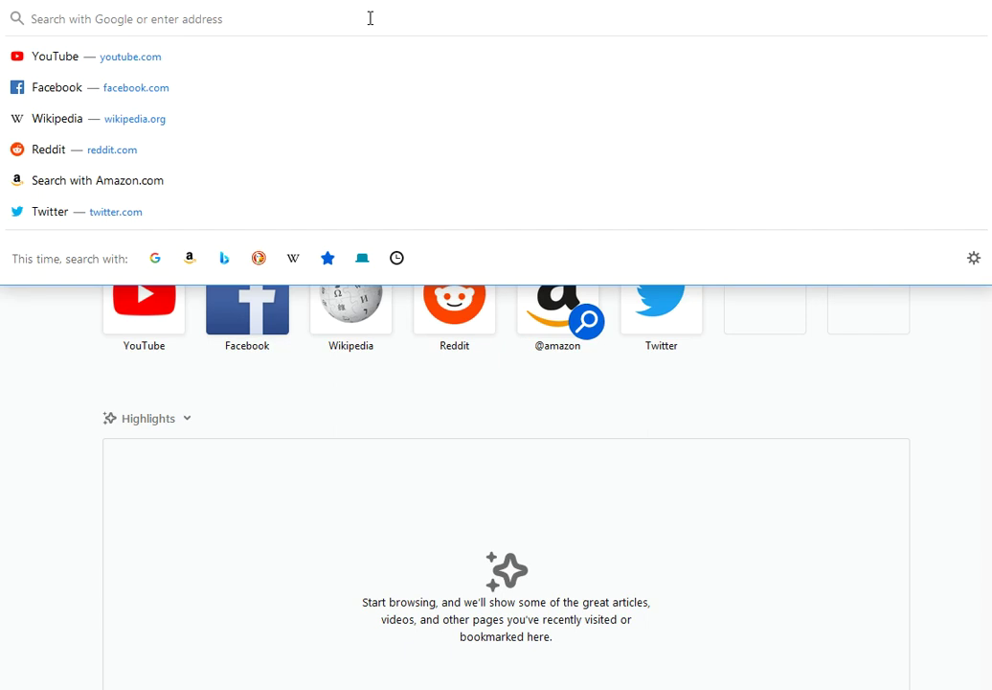
# Enter 192.168.1.1 in the address bar and submit it
pyautogui.write('192.168.')
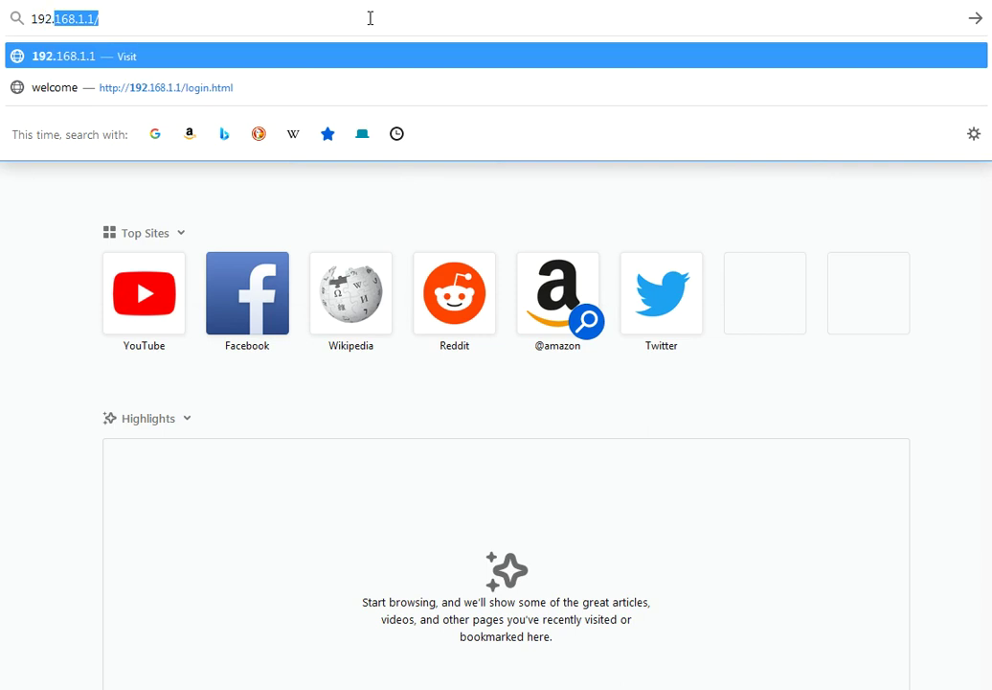
pyautogui.write('1.1')
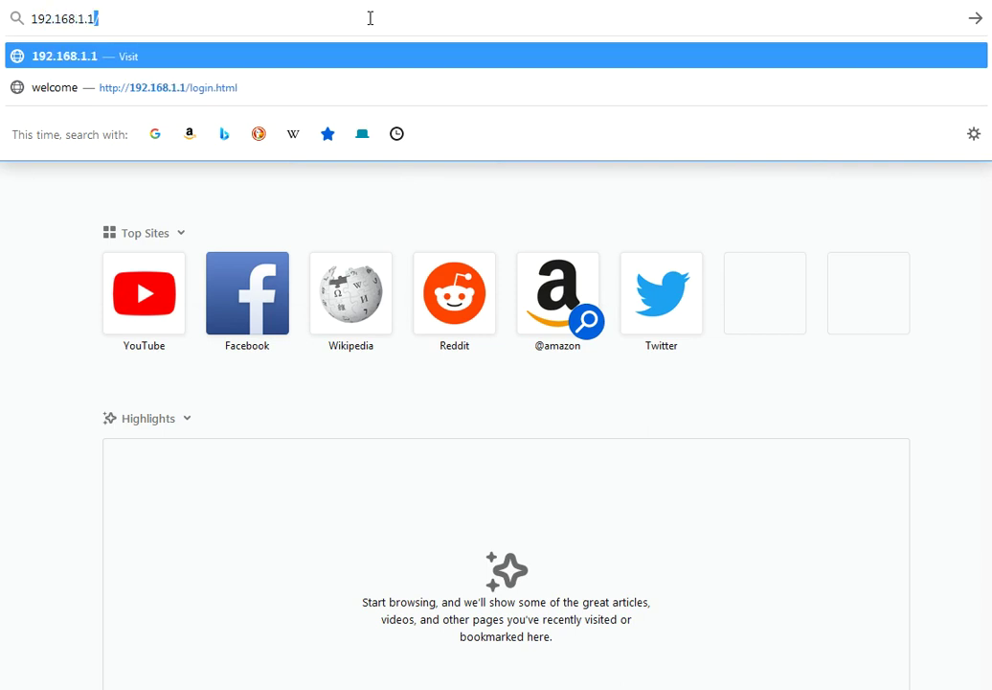
pyautogui.press('Return')
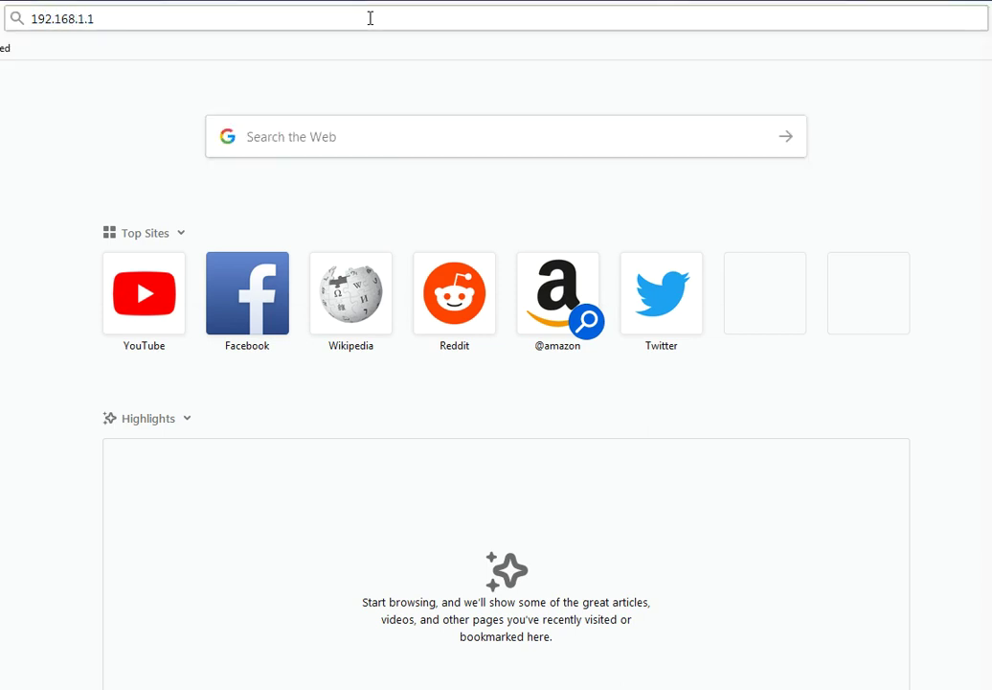
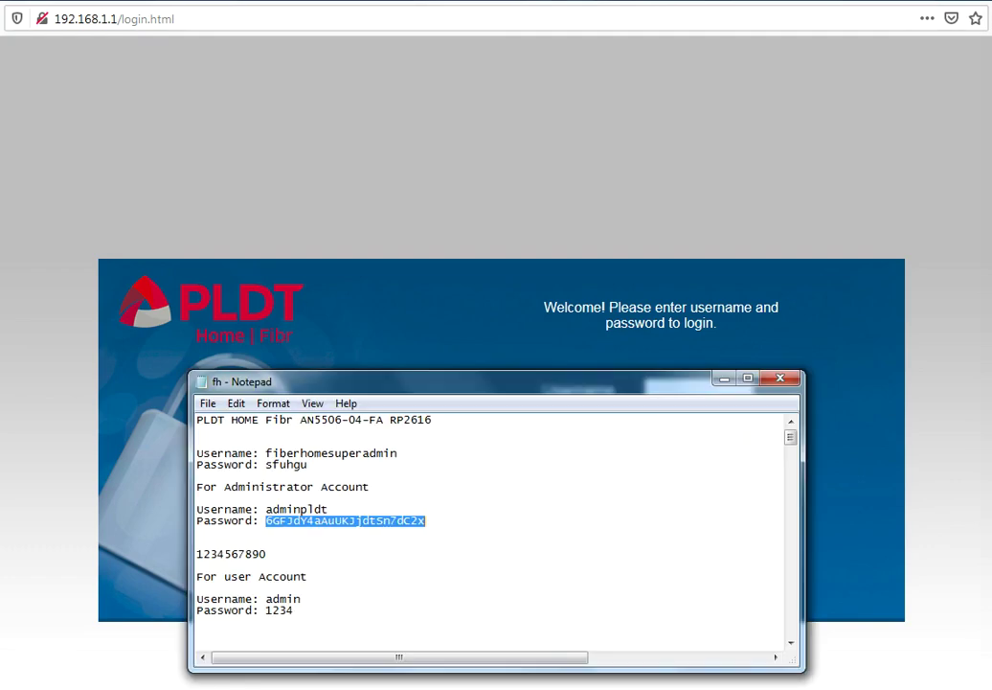
# Clear the administrator password selection in the Notepad router credentials file
pyautogui.click(410, 475)
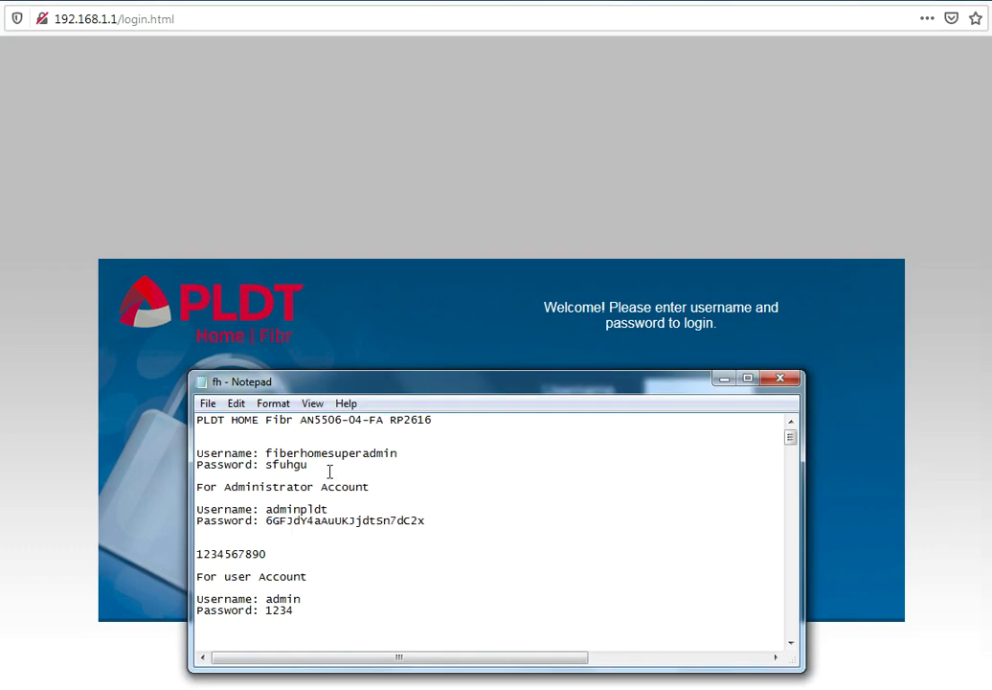
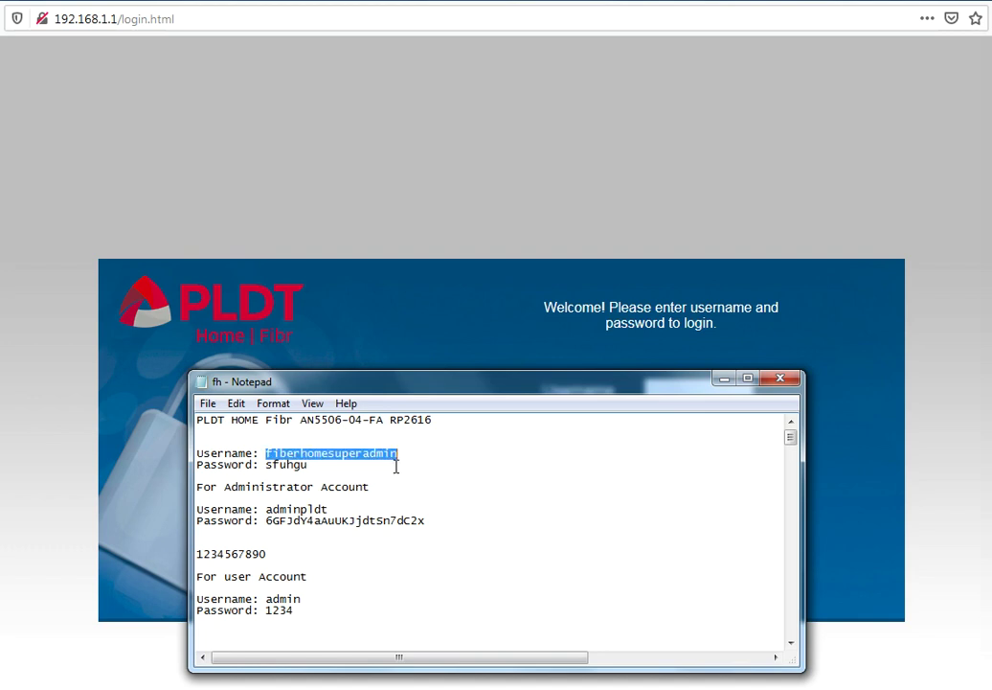
pyautogui.click(429, 334)
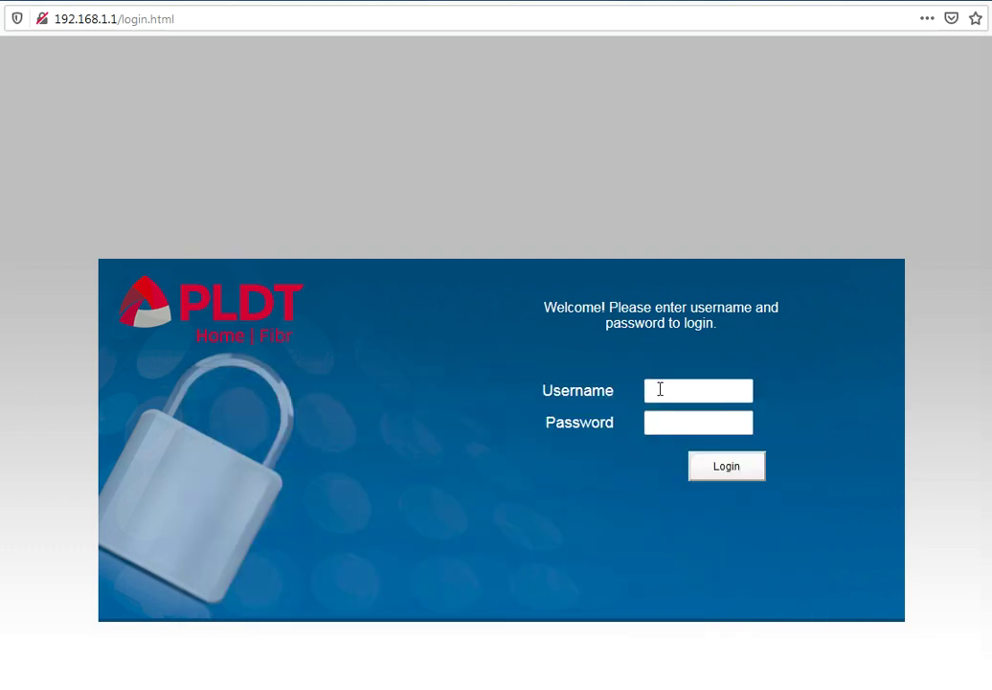
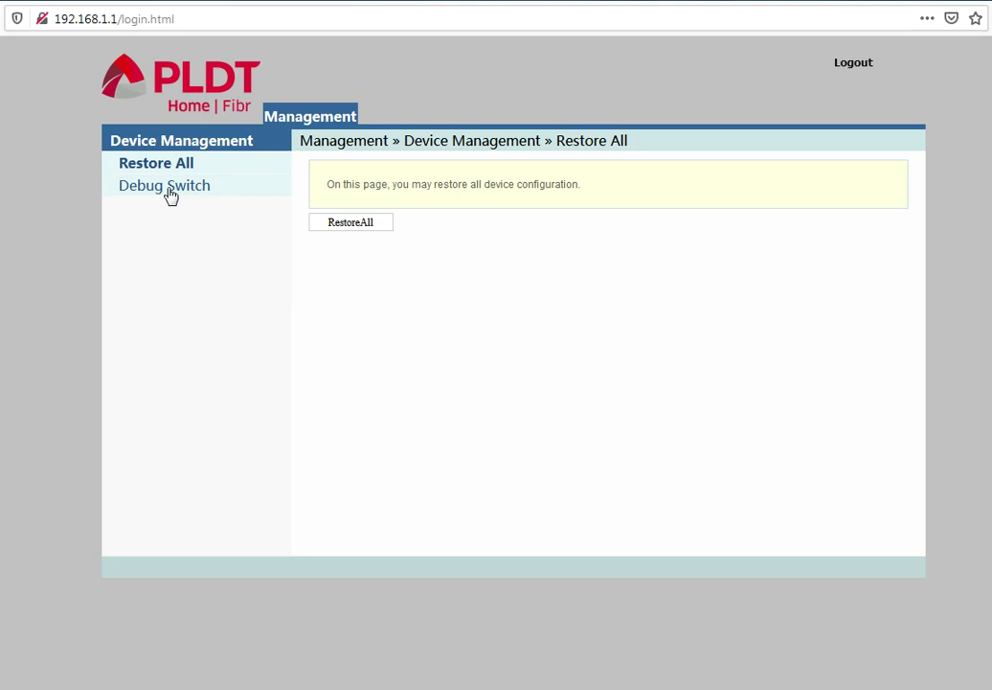
# On the Debug Switch page, set Telnet Switch and Web Admin Switch to Disable
pyautogui.click(168, 192)
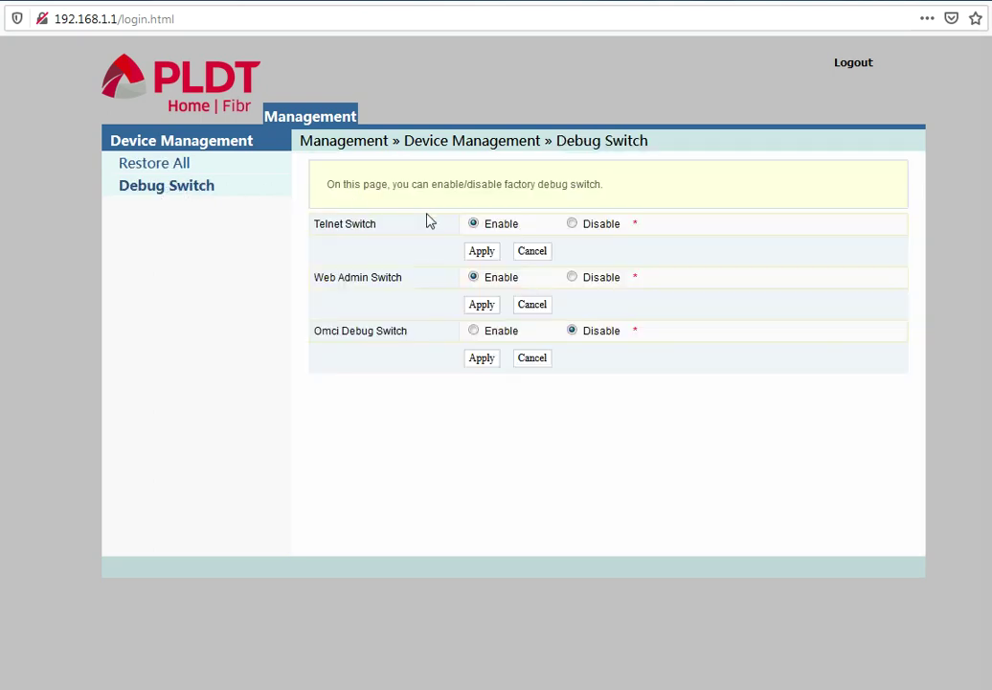
pyautogui.click(572, 223)
pyautogui.click(572, 277)
# Set Telnet Switch and Web Admin Switch back to Enable, leaving Omci Debug disabled
pyautogui.click(473, 225)
pyautogui.click(486, 255)
pyautogui.click(572, 278)
pyautogui.click(475, 279)
# Log out to the login page and highlight the Username and Password labels
pyautogui.click(846, 65)
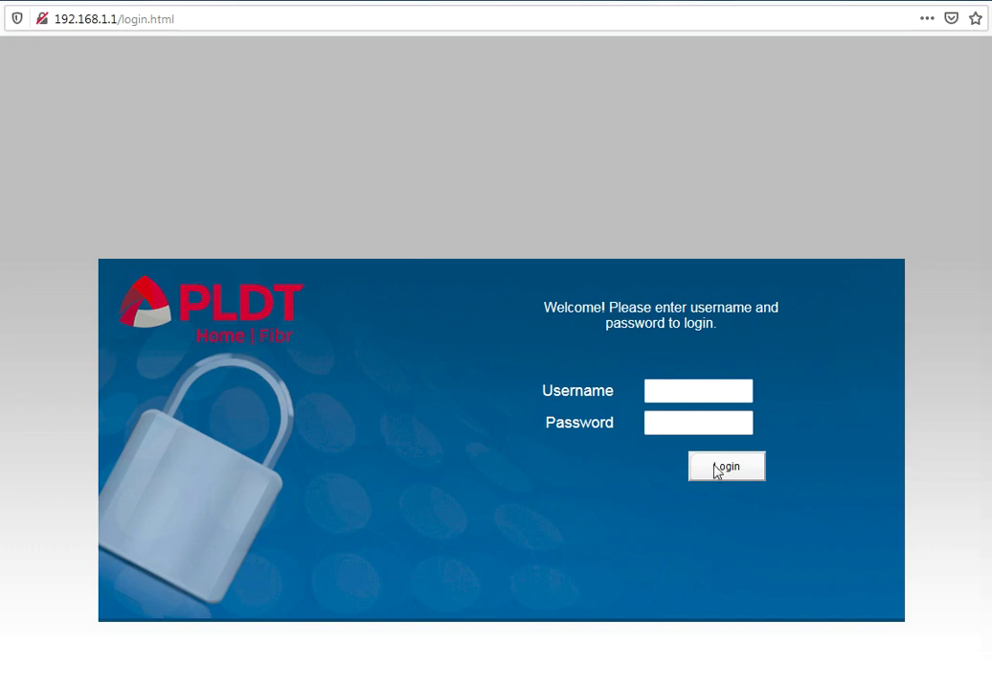
pyautogui.moveTo(536, 395); pyautogui.dragTo(630, 399)
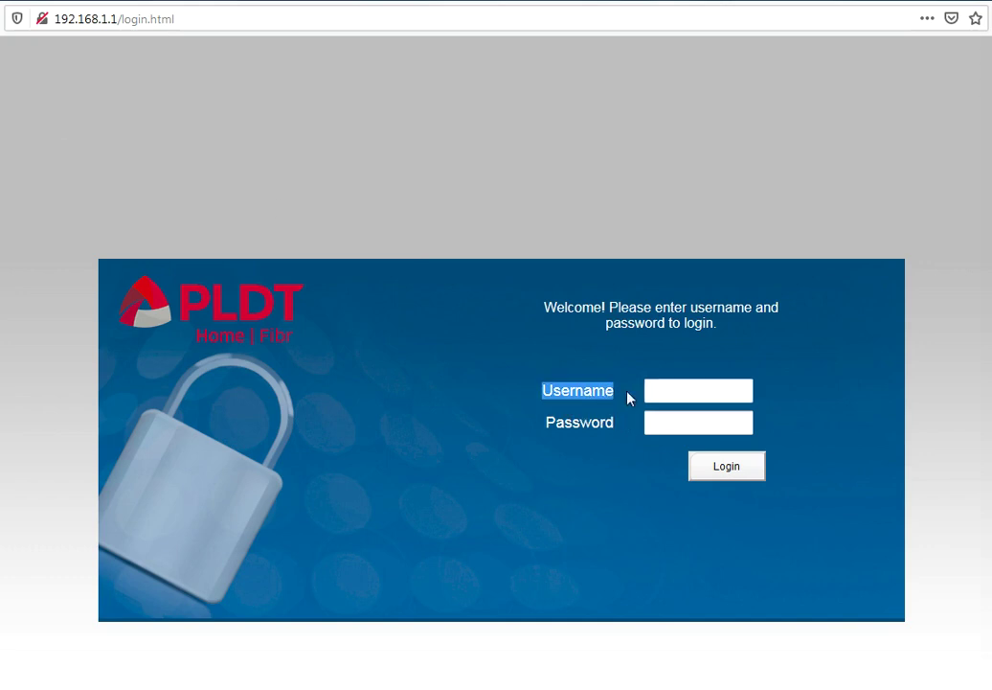
pyautogui.moveTo(547, 424); pyautogui.dragTo(580, 423)
# Clear the label highlight and select 'login.html' after 192.168.1.1/ in the address bar
pyautogui.click(488, 337)
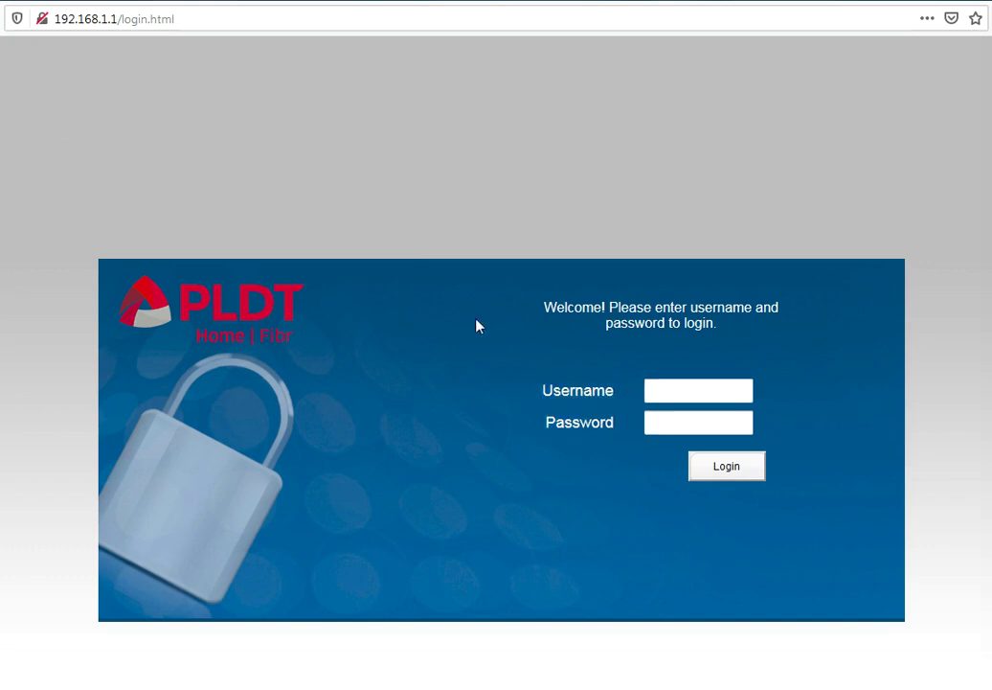
pyautogui.click(123, 19)
pyautogui.moveTo(123, 19); pyautogui.dragTo(206, 17)
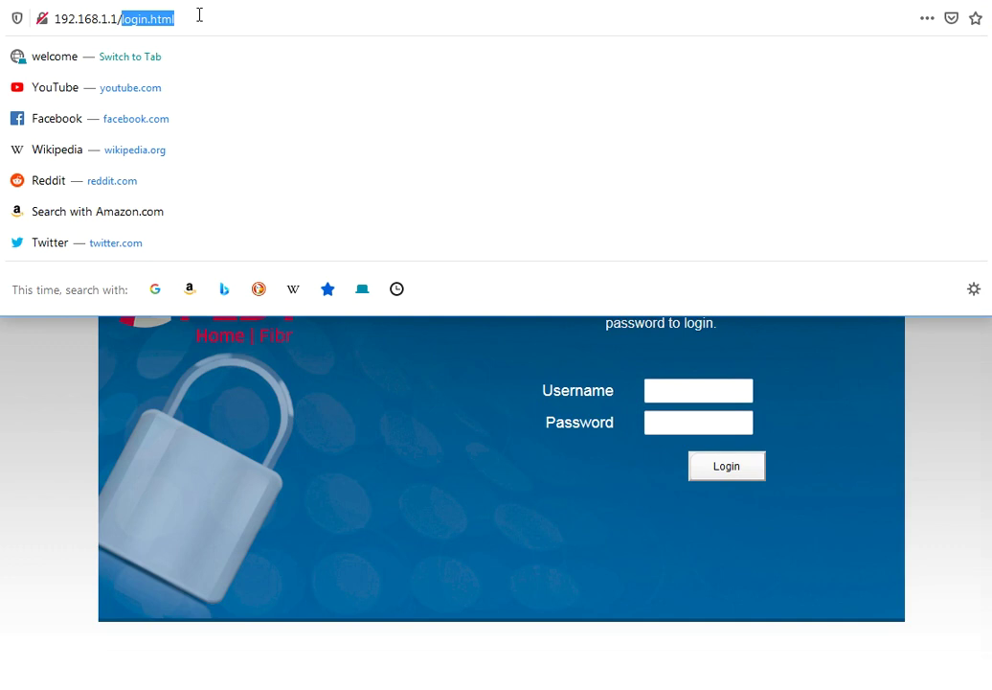
# Replace login.html with /fh and load 192.168.1.1//fh to get the Administrator login form
pyautogui.write('/fh')
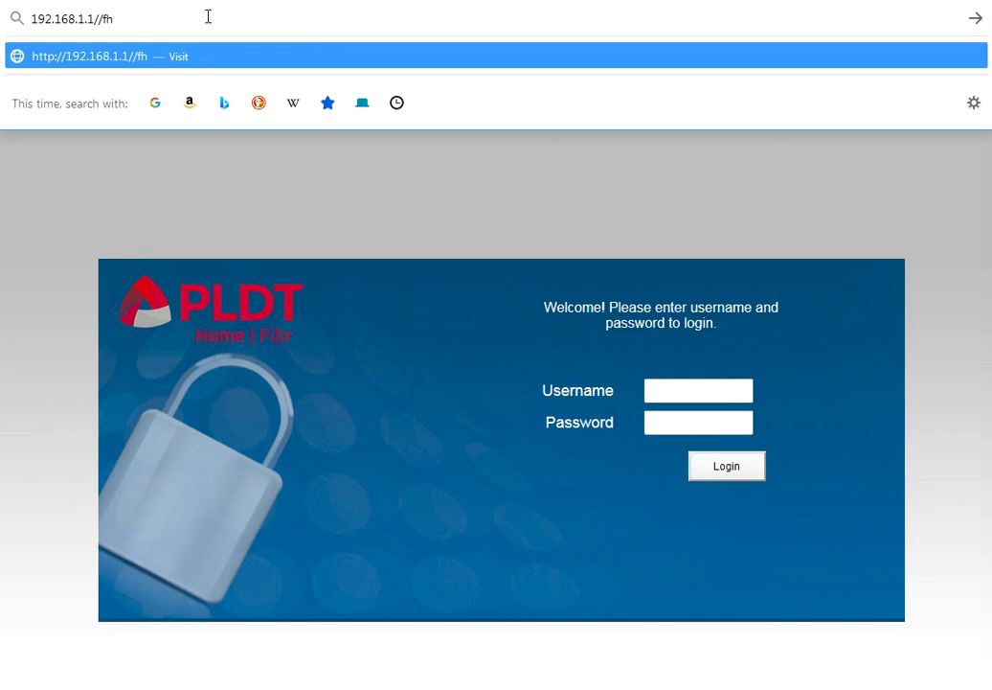
pyautogui.hotkey('ctrl', 'a')
pyautogui.click(326, 194)
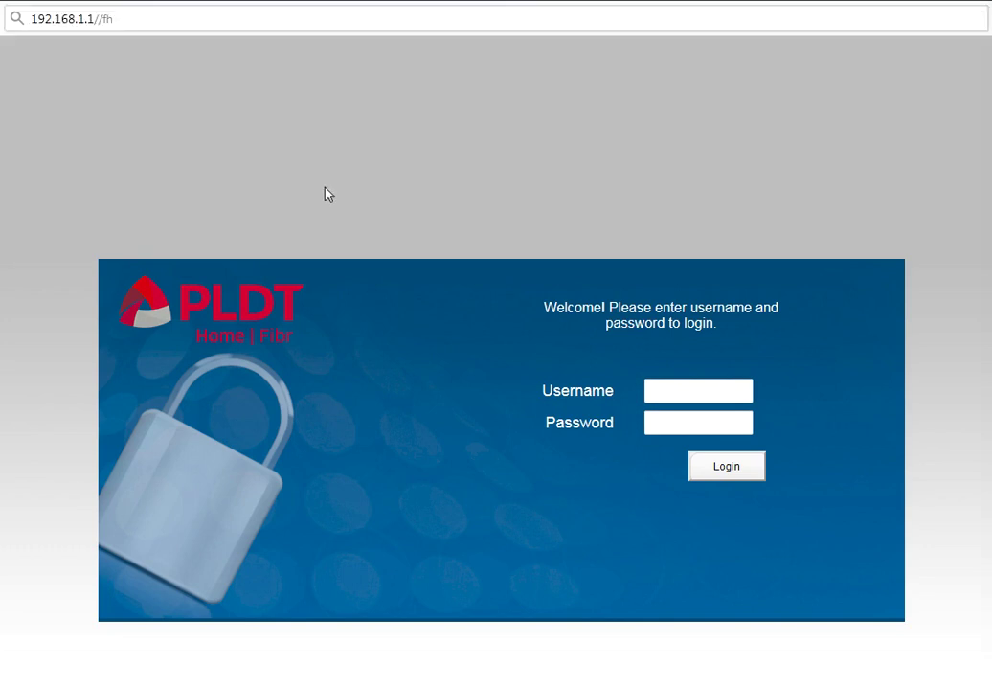
pyautogui.click(159, 19)
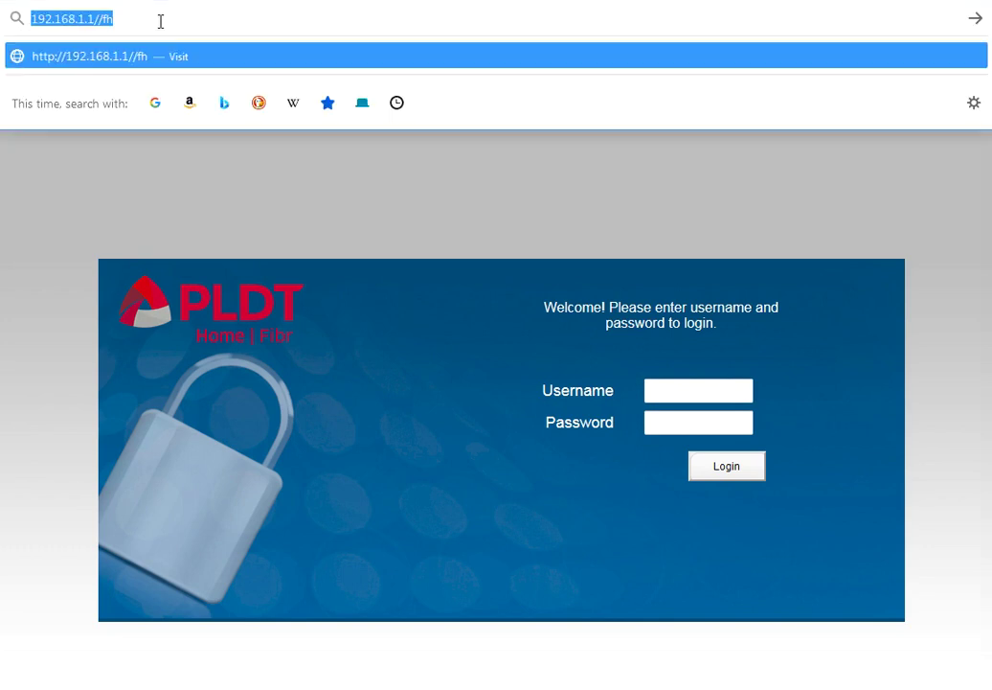
pyautogui.press('Return')
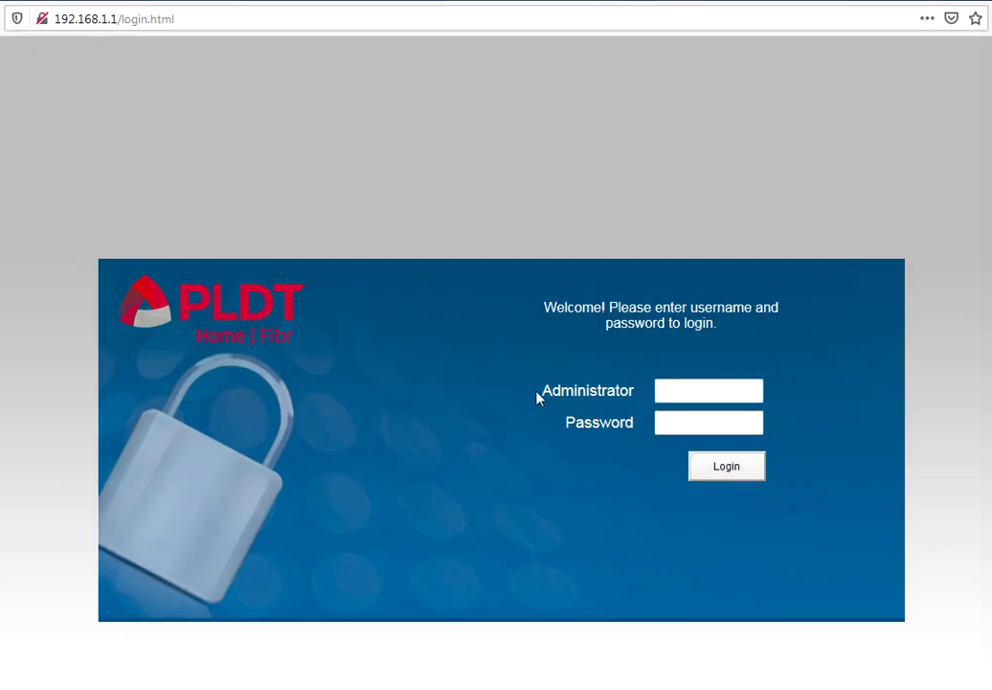
# Highlight the new Administrator label on the login page, then clear the highlight
pyautogui.moveTo(537, 395); pyautogui.dragTo(637, 399)
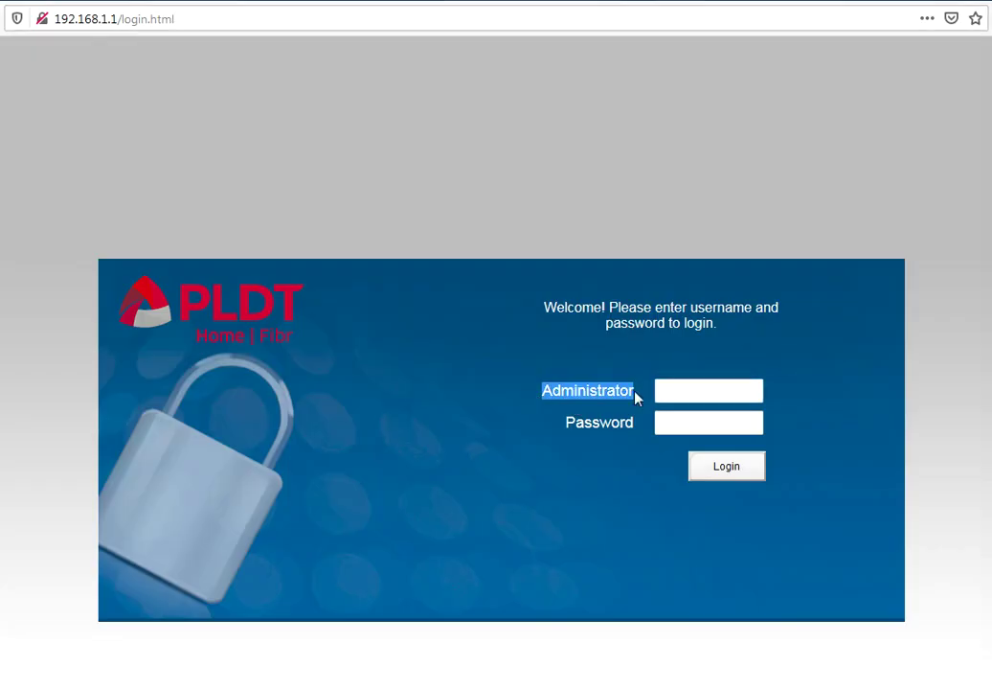
pyautogui.click(536, 416)
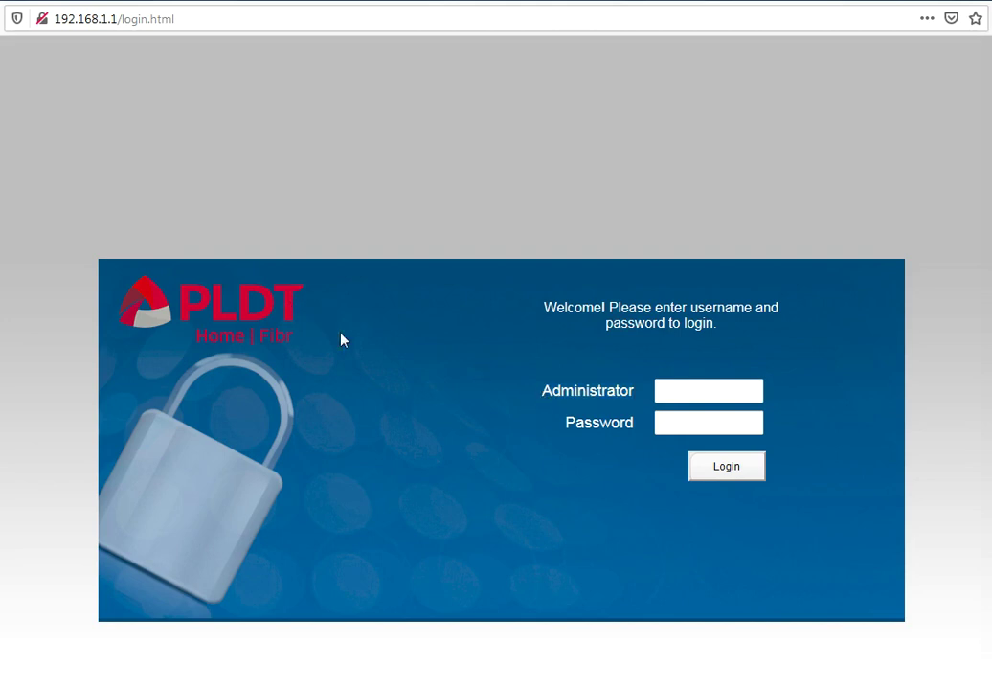
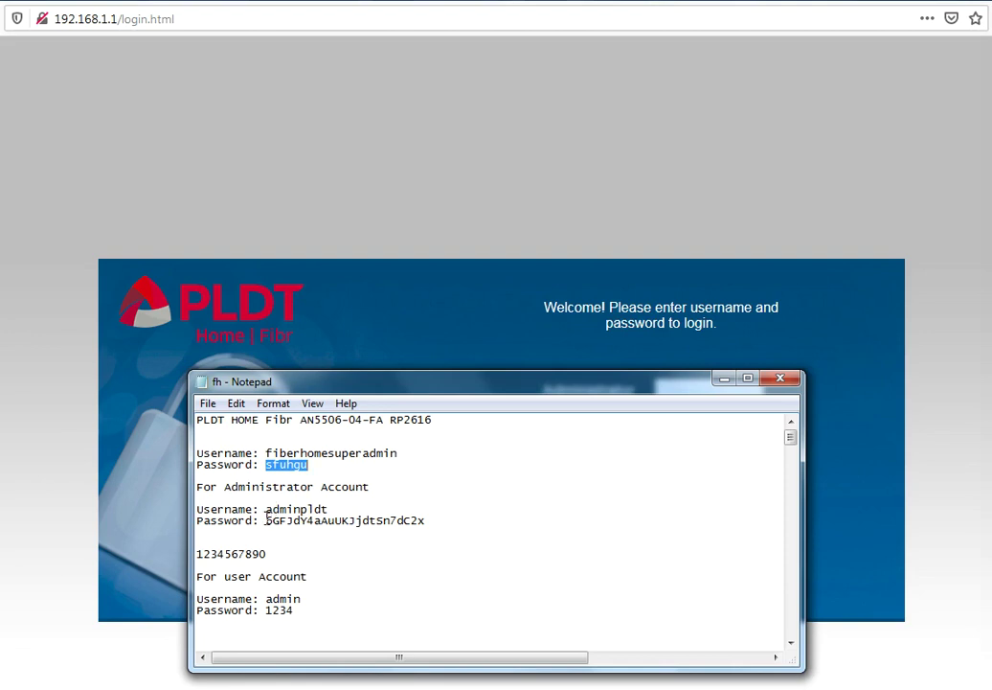
# Select the administrator account's username text in the fh credentials file
pyautogui.click(267, 509)
pyautogui.hotkey('shift', 'Home')
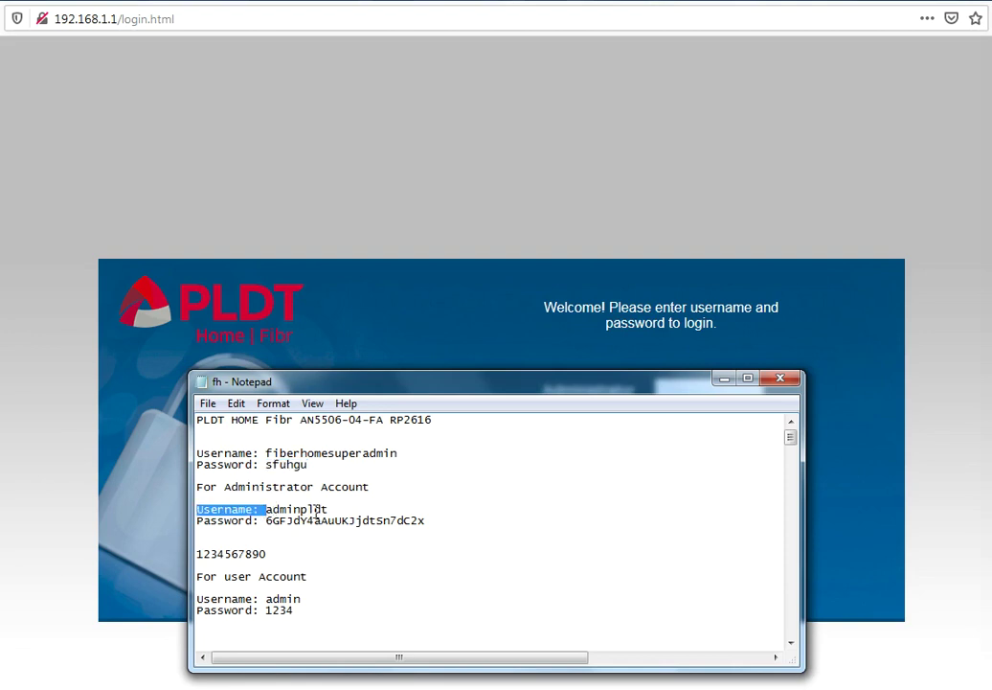
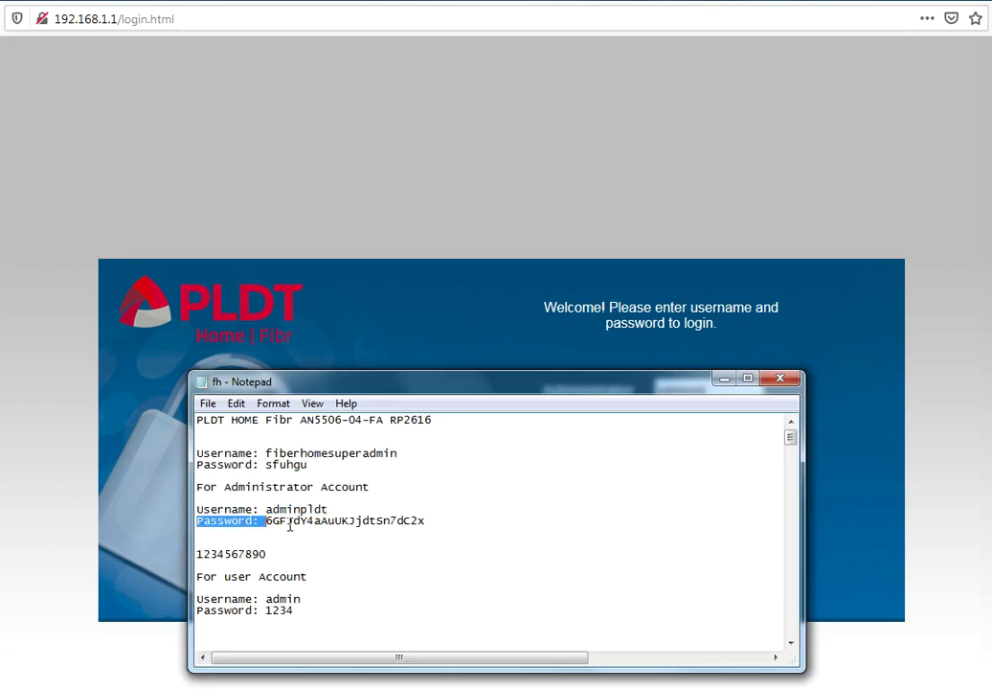
# Put the cursor at the end of the administrator password line in the fh note, ready to select it
pyautogui.click(427, 520)
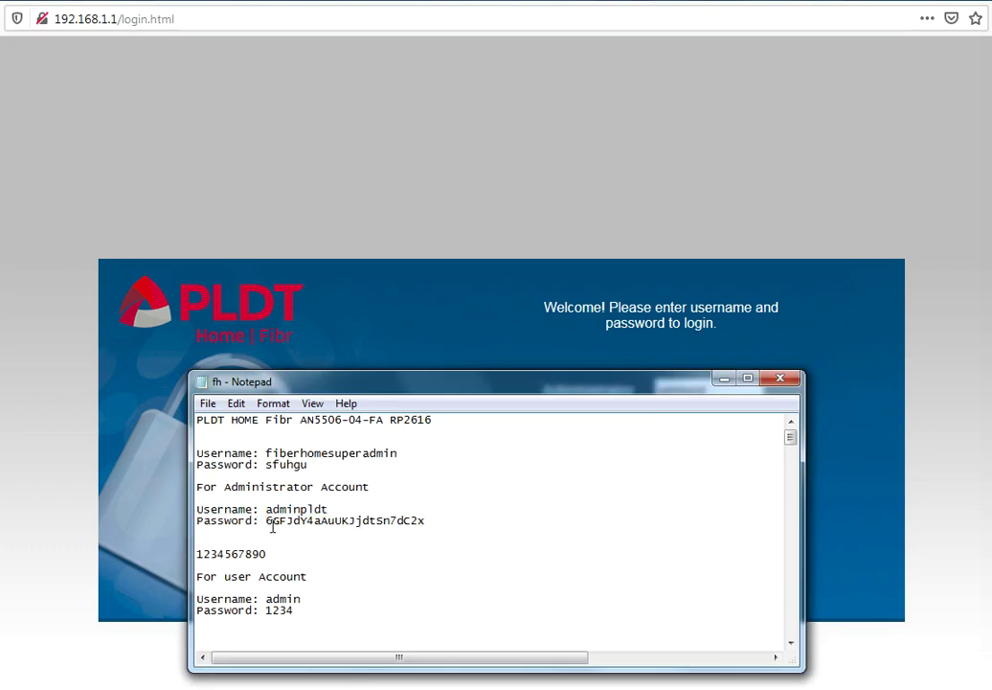
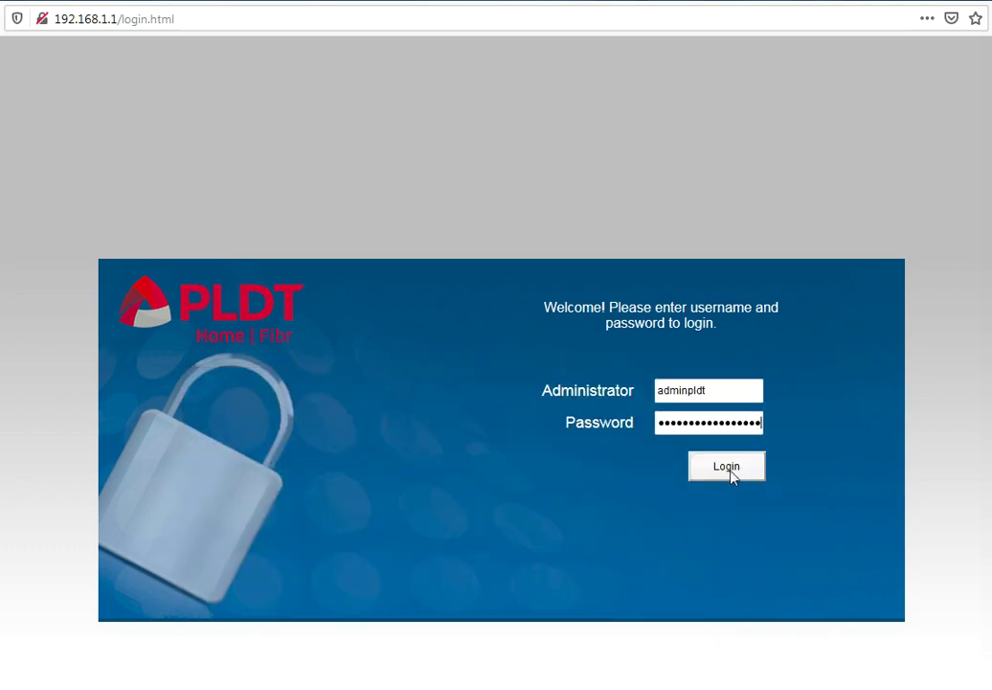
# Log in to the router admin with the saved administrator username and password
pyautogui.click(730, 470)
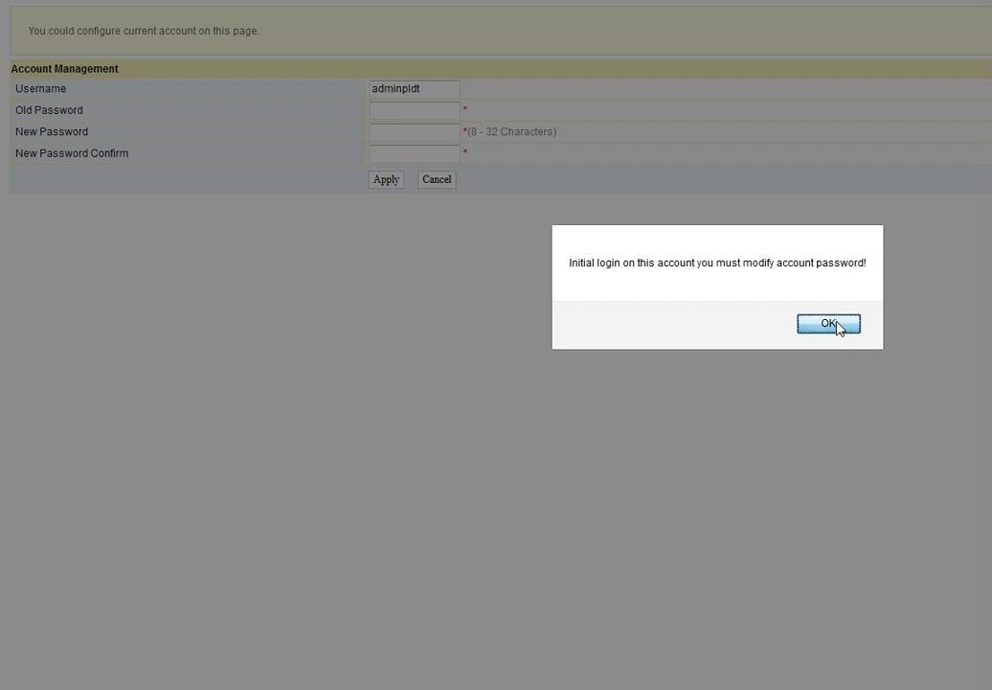
# Dismiss the must-change-password alert and paste the current admin password as the old password
pyautogui.click(838, 326)
pyautogui.click(424, 106)
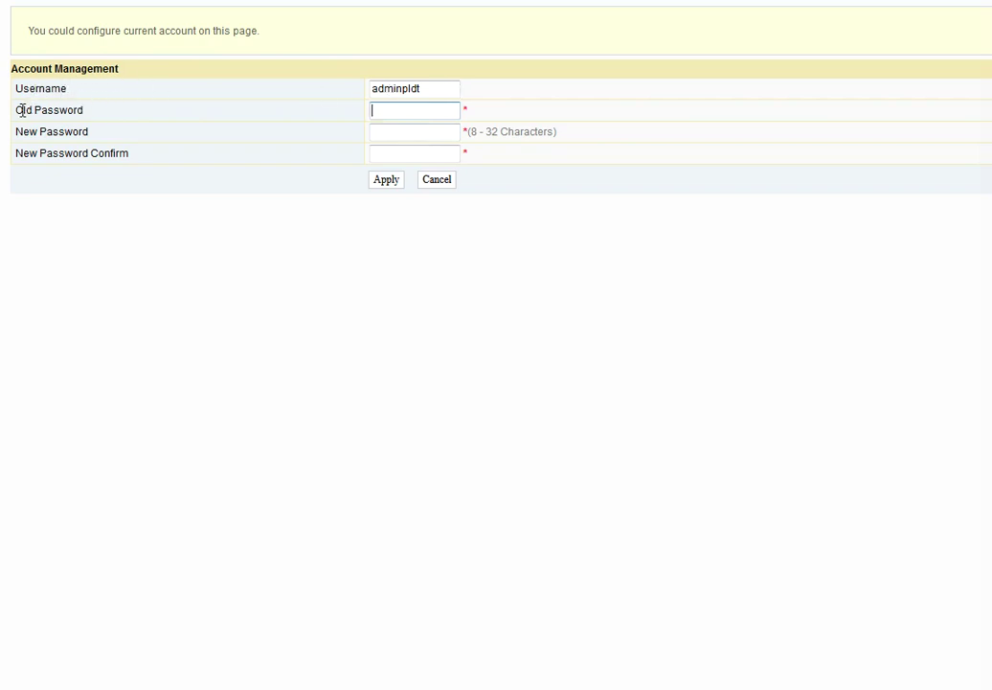
pyautogui.moveTo(19, 110); pyautogui.dragTo(85, 109)
pyautogui.click(176, 115)
pyautogui.click(414, 115)
pyautogui.hotkey('ctrl', 'v')
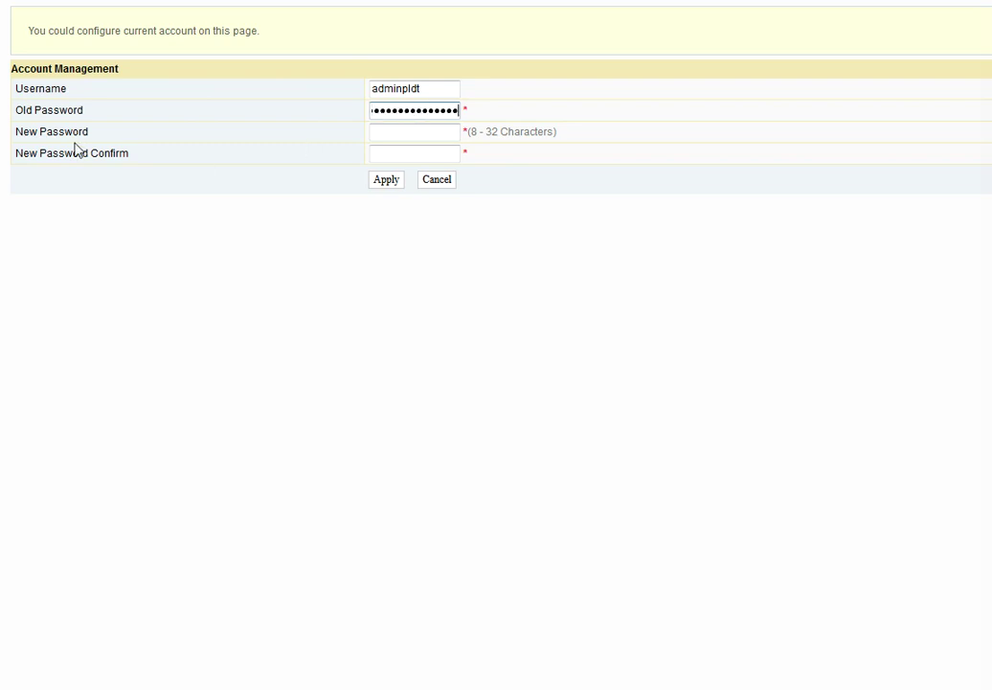
# Enter the new admin password and repeat it in the confirmation field
pyautogui.click(383, 133)
pyautogui.write('********')
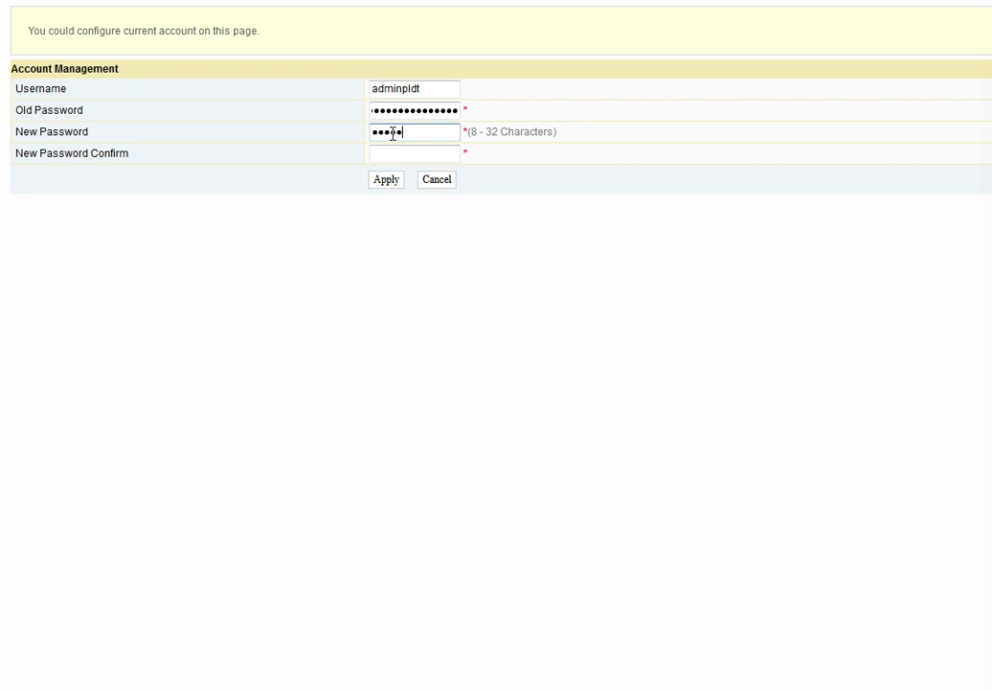
pyautogui.write('**')
pyautogui.click(380, 154)
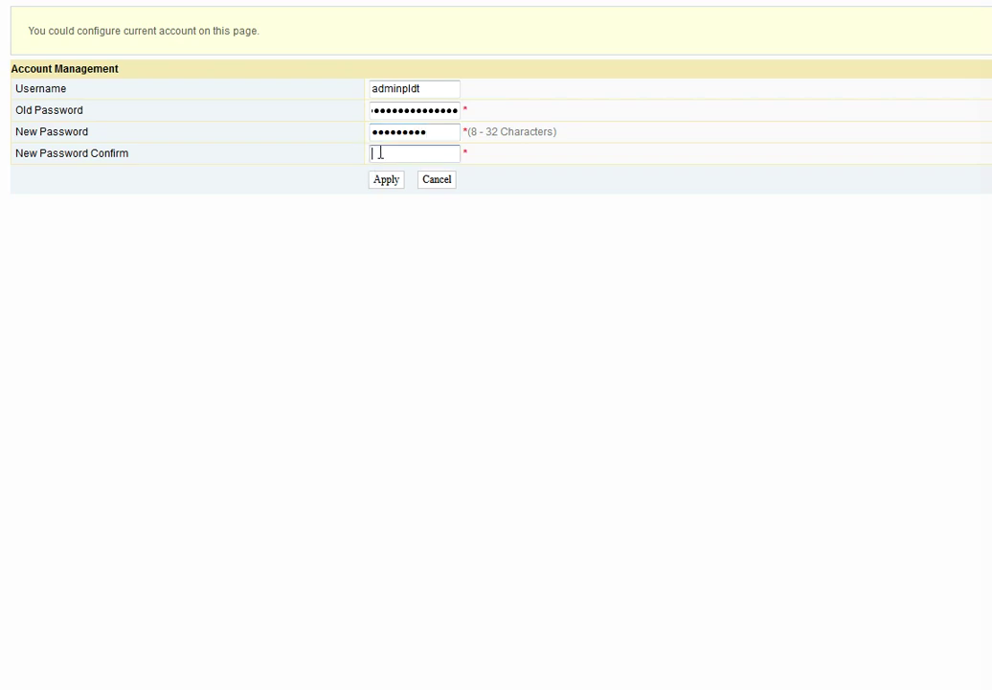
pyautogui.write('**********')
# Apply the password change, then go Back from the 'Access successful!' notice to the login page
pyautogui.click(386, 180)
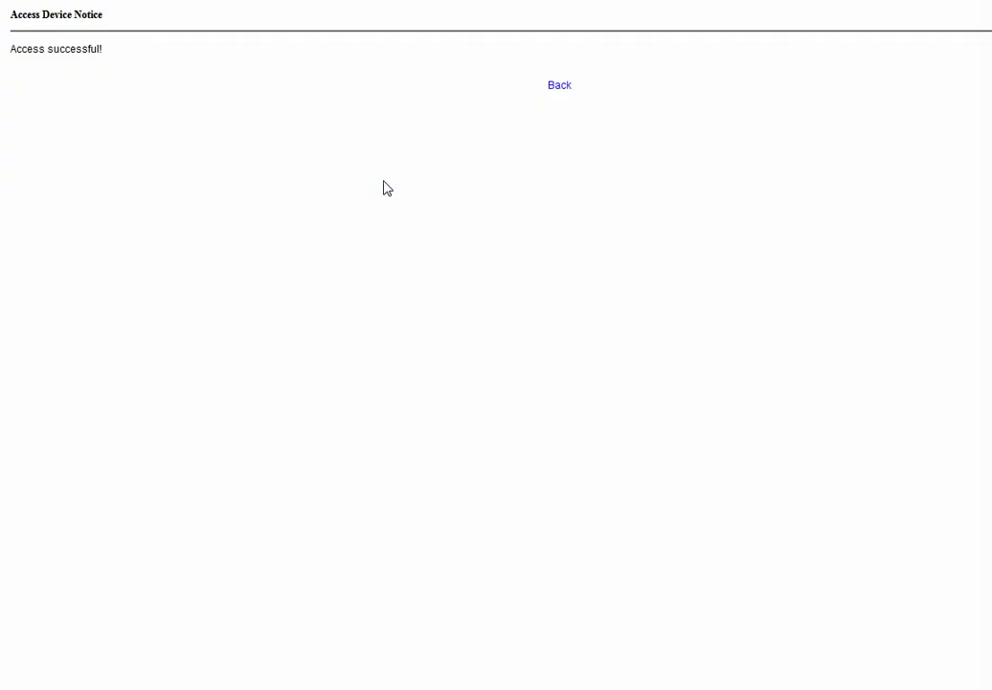
pyautogui.click(564, 91)
pyautogui.click(560, 87)
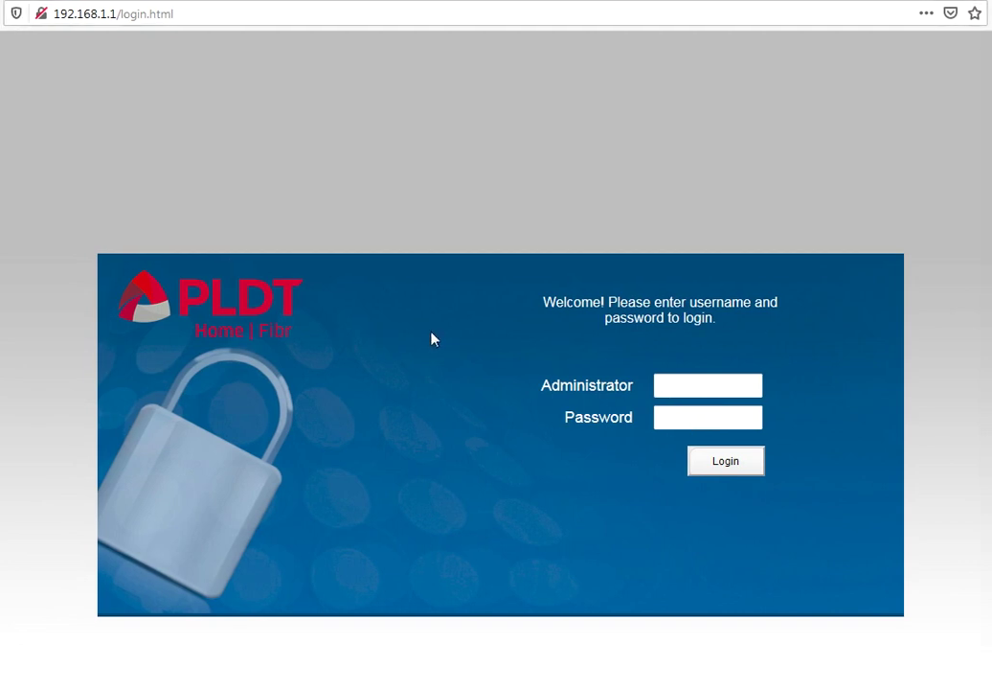
# Sign back in with the autocompleted administrator username and the new password
pyautogui.click(682, 383)
pyautogui.write('adminp')
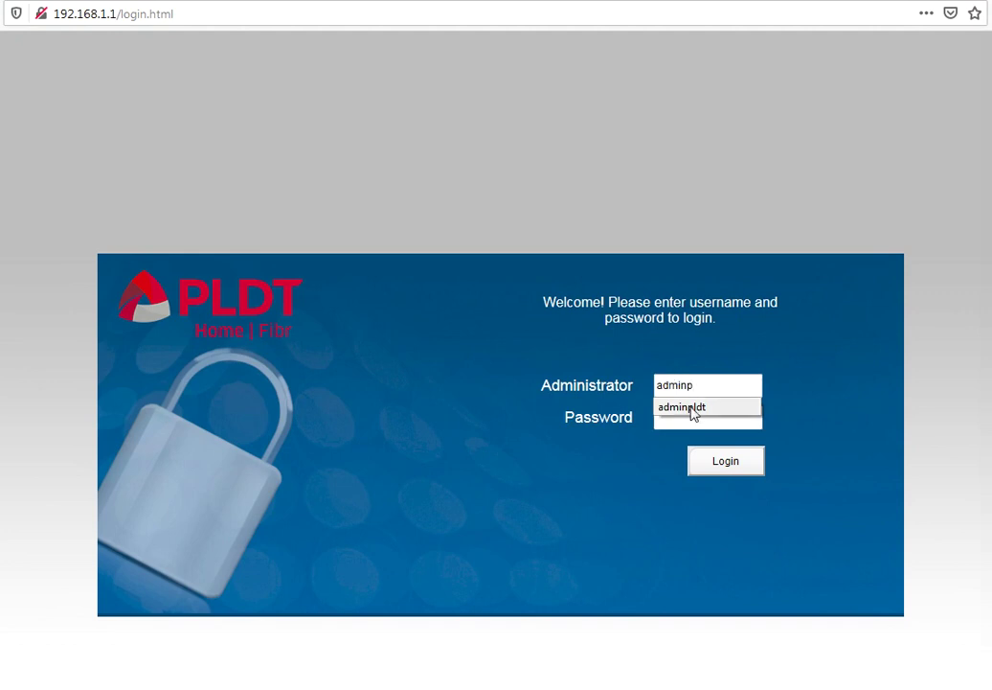
pyautogui.click(694, 408)
pyautogui.click(696, 415)
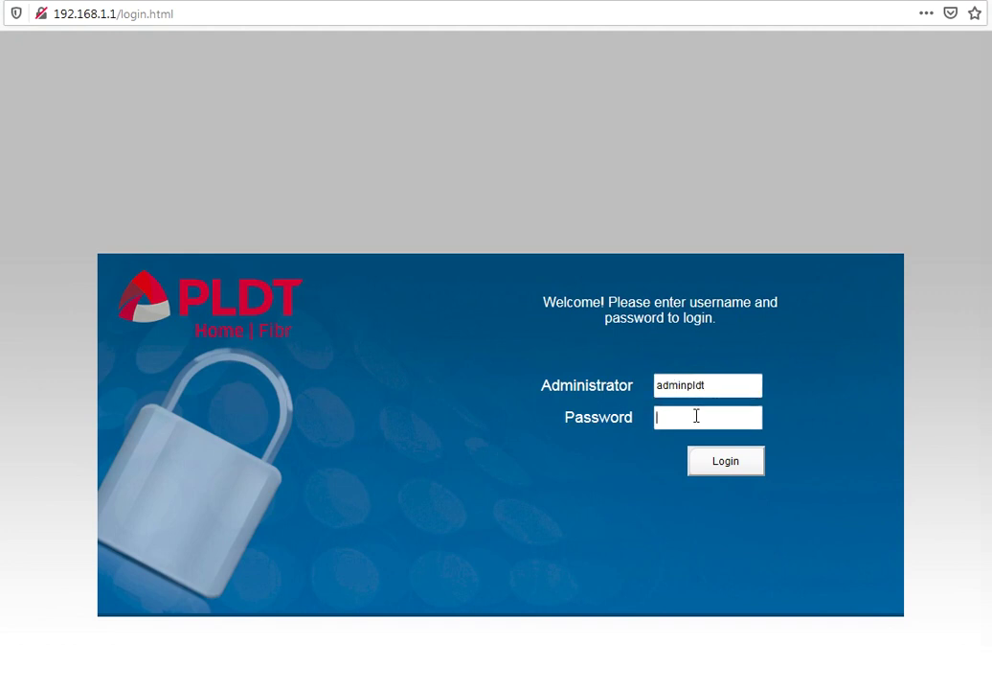
pyautogui.write('•••••••••')
pyautogui.press('Return')
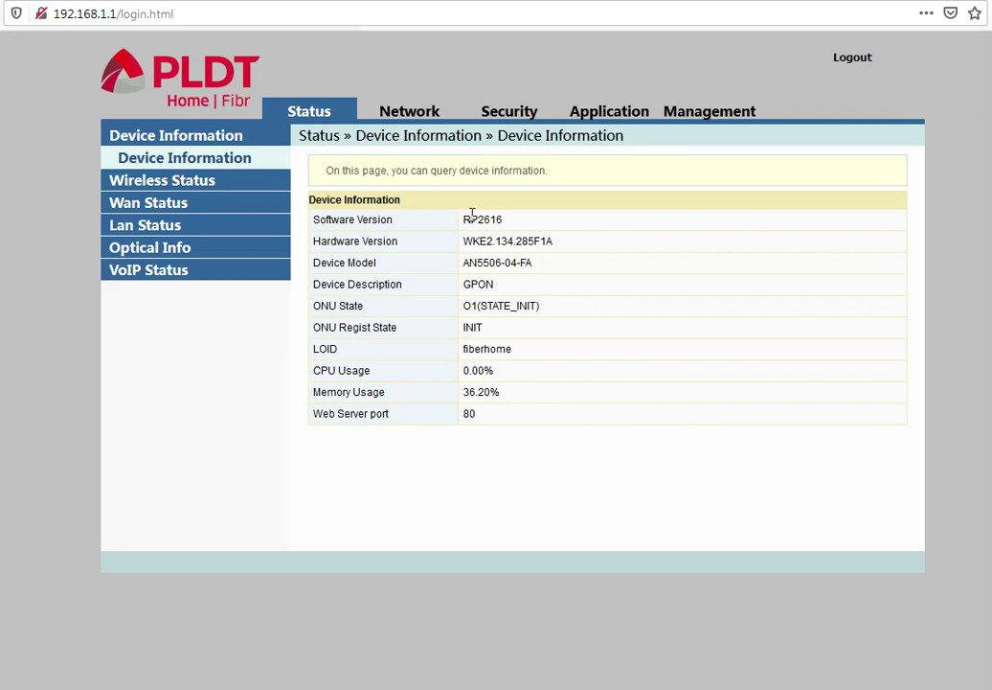
pyautogui.moveTo(462, 220); pyautogui.dragTo(524, 224)
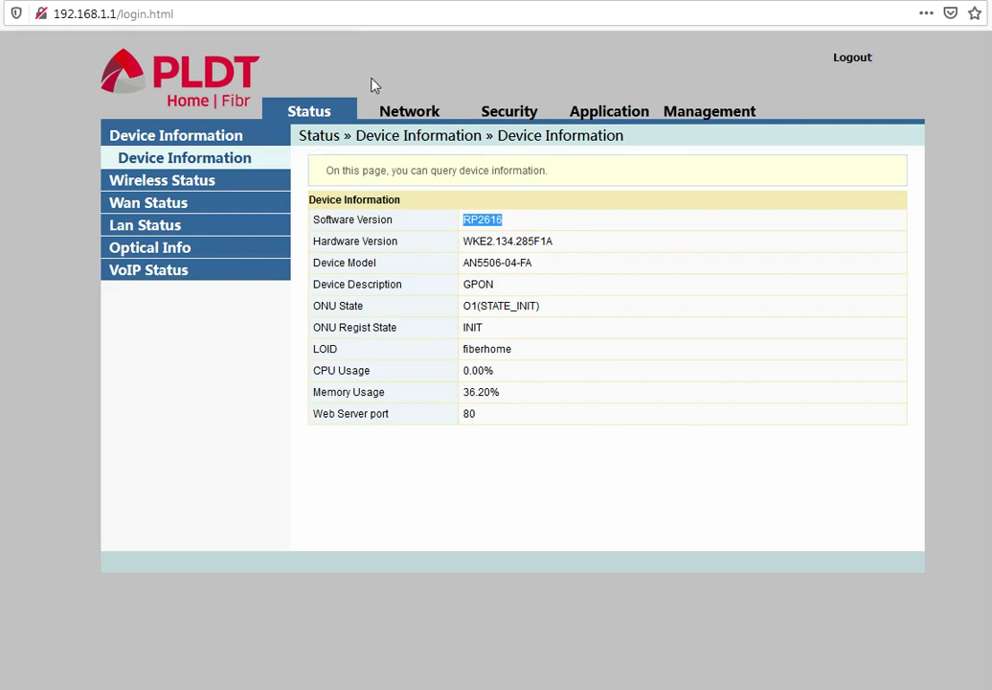
pyautogui.click(618, 223)
pyautogui.click(506, 115)
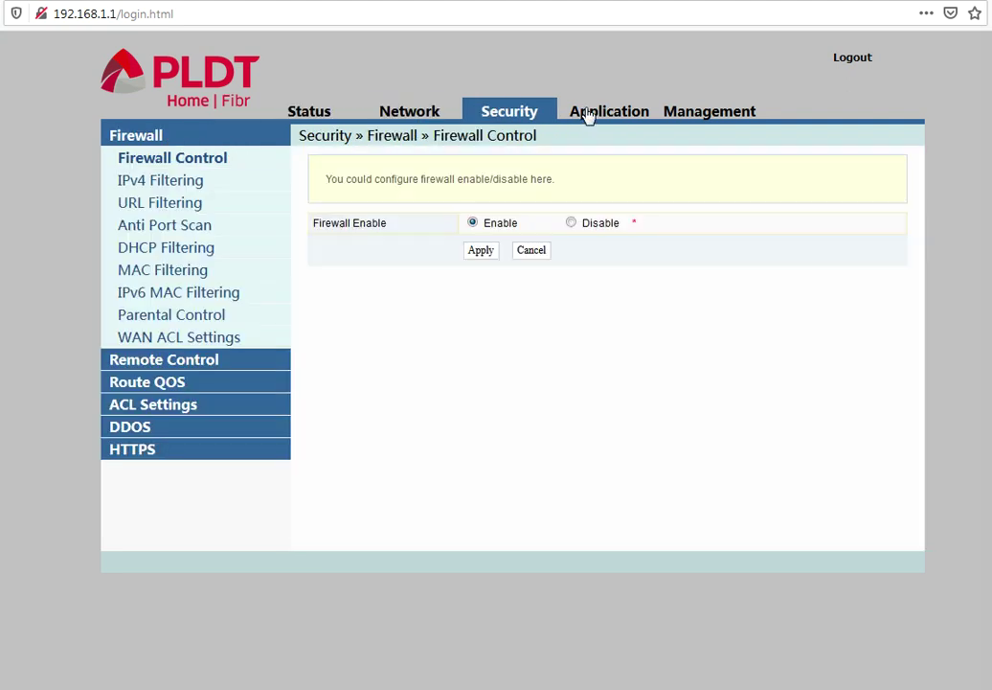
pyautogui.click(589, 116)
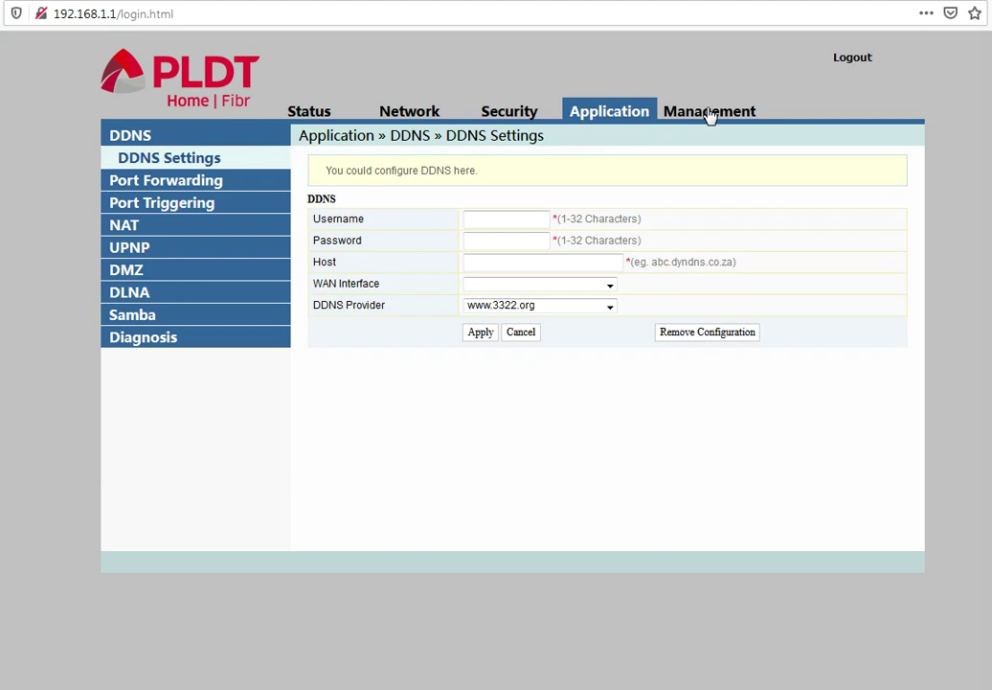
pyautogui.click(709, 115)
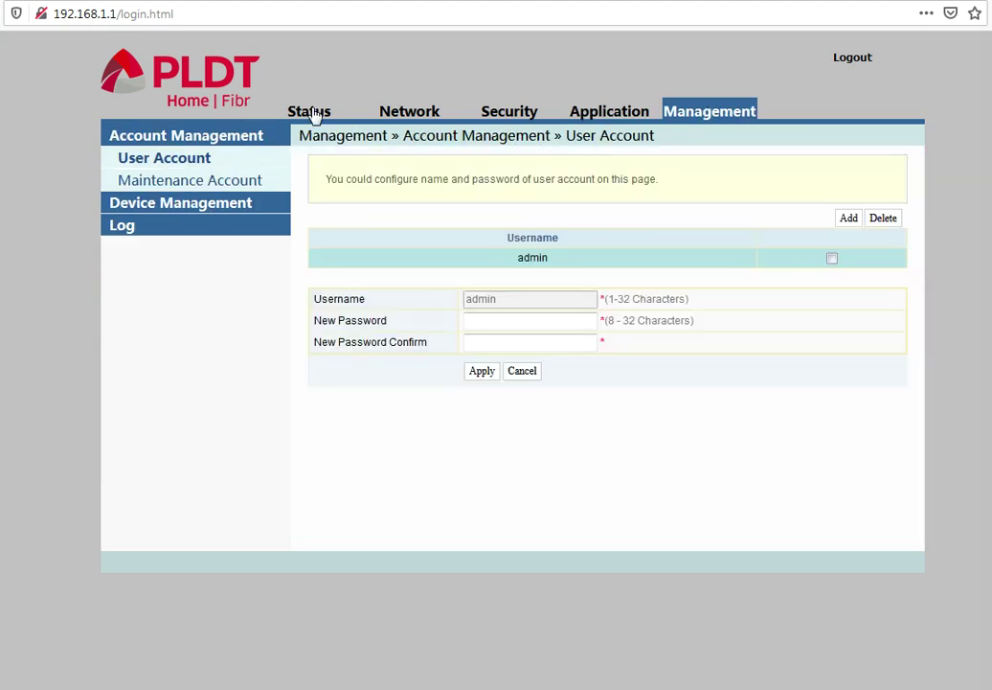
pyautogui.click(312, 113)
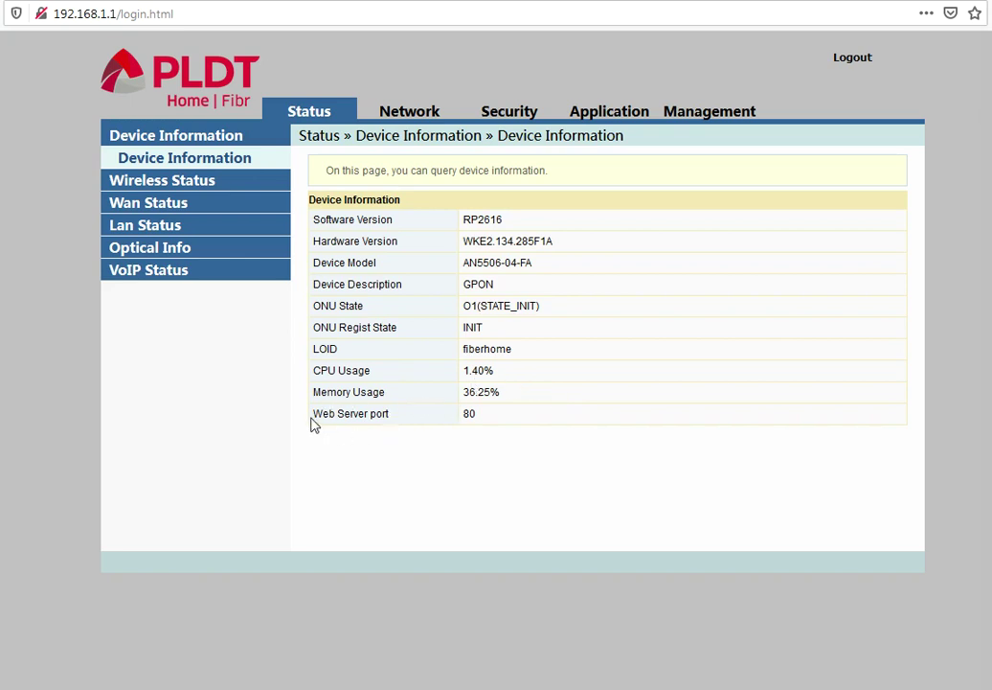
# Review Wireless Status (refreshed), 5G Wireless Status and WIFI Clients List, ending on Wan Status
pyautogui.doubleClick(466, 414)
pyautogui.doubleClick(200, 182)
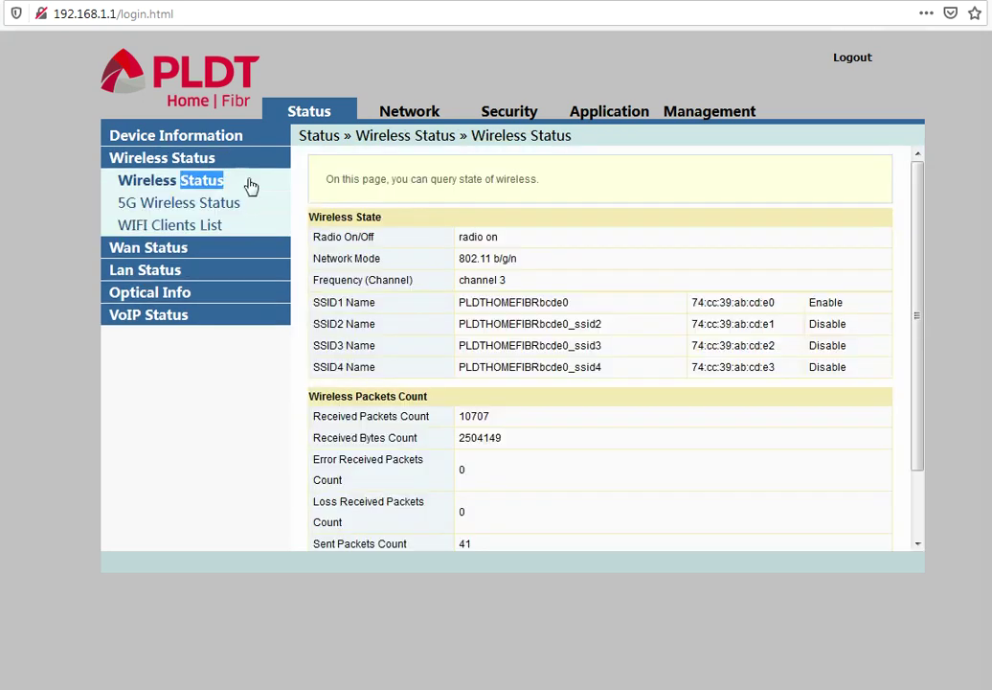
pyautogui.click(251, 185)
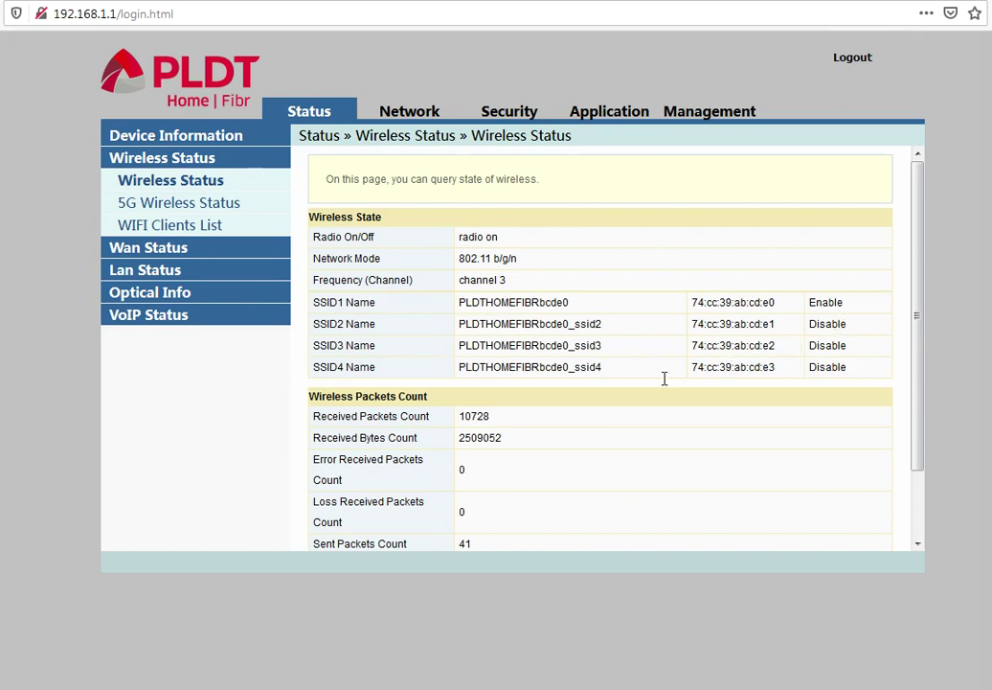
pyautogui.click(140, 206)
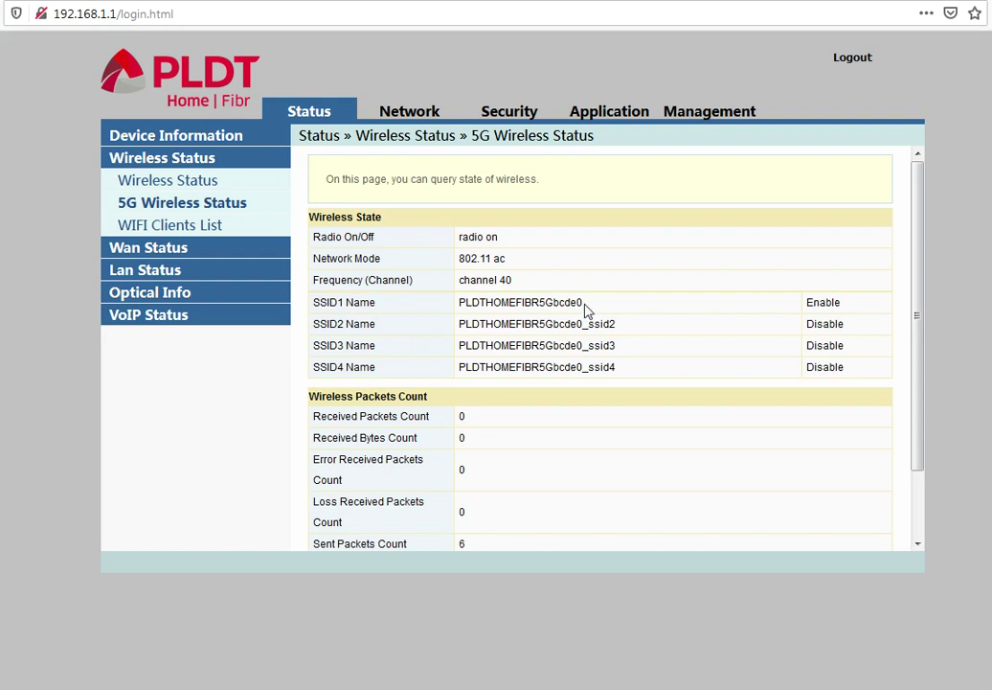
pyautogui.click(171, 230)
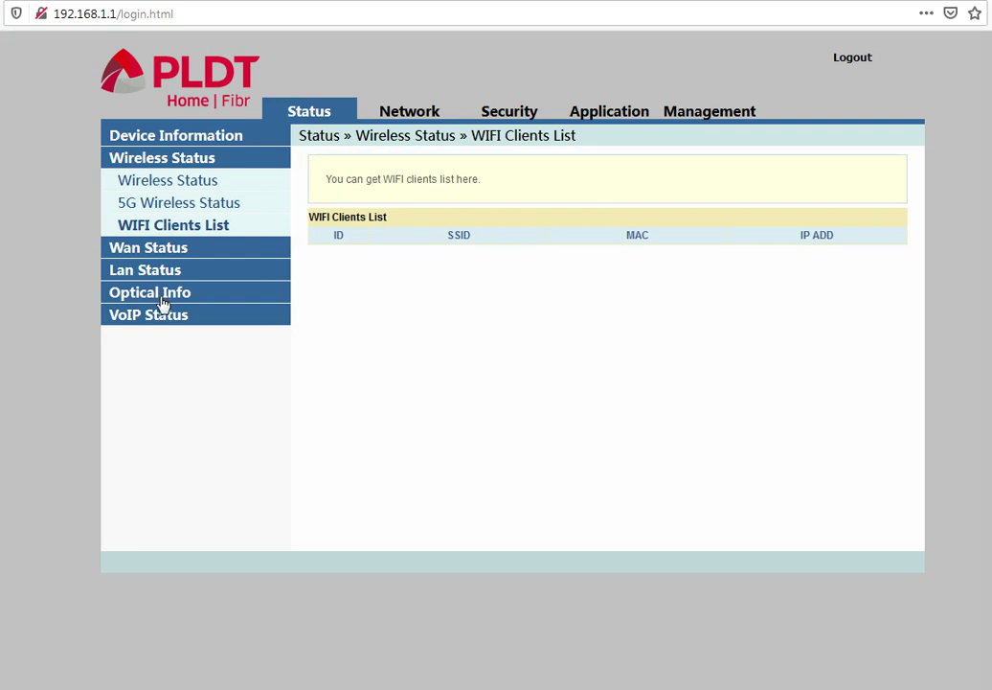
pyautogui.click(150, 250)
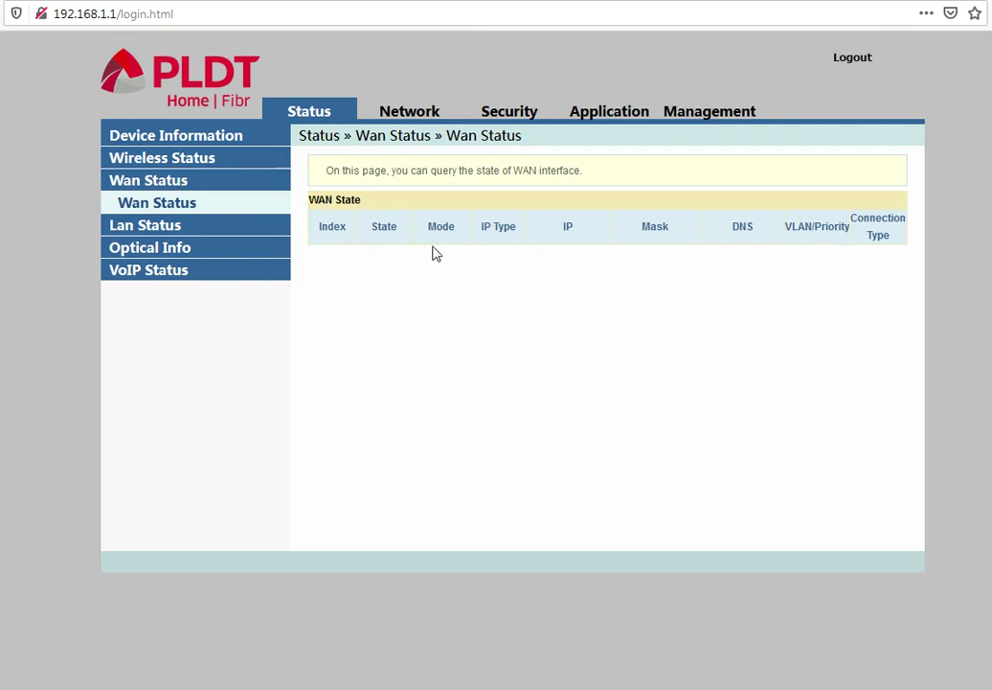
# Check Lan Status, Optical Info power readings and VoIP Status, then switch to the Network pages
pyautogui.click(150, 227)
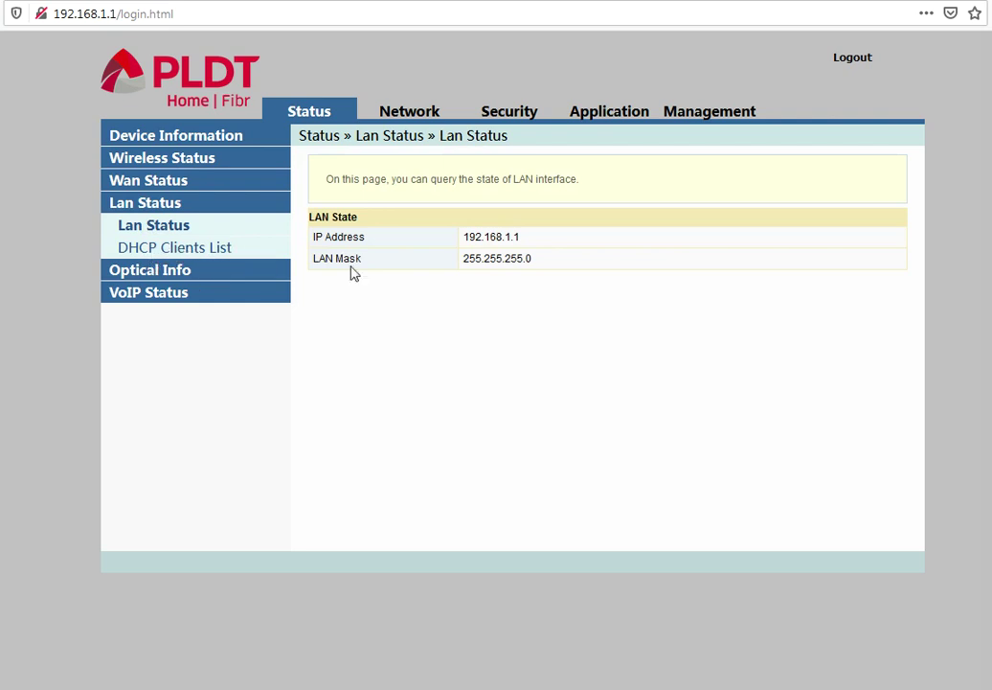
pyautogui.click(153, 277)
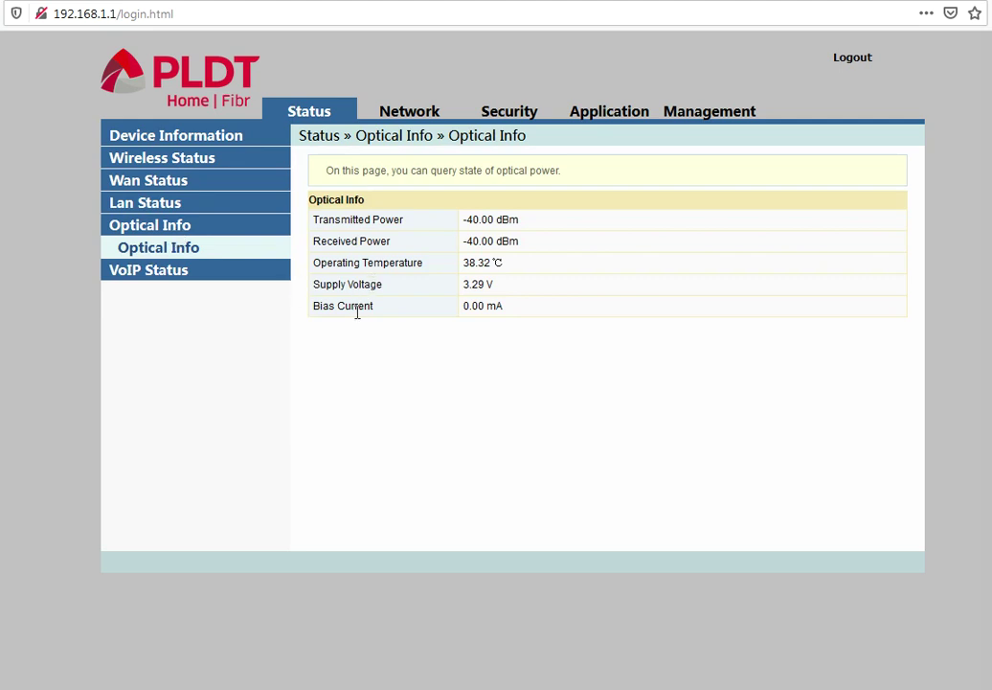
pyautogui.moveTo(464, 220); pyautogui.dragTo(494, 223)
pyautogui.click(549, 252)
pyautogui.click(148, 277)
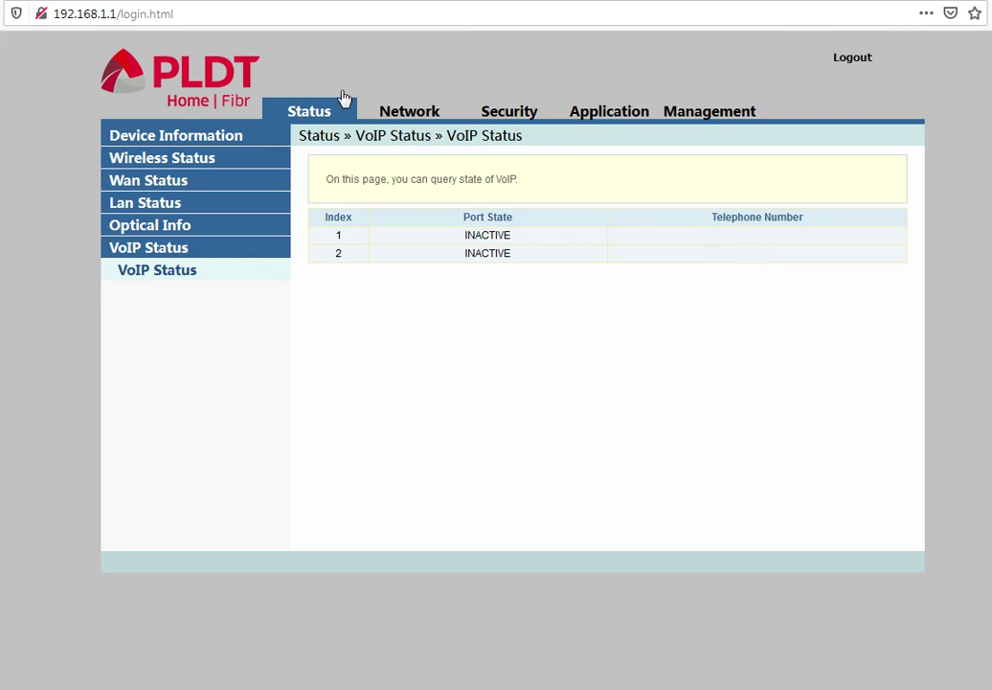
pyautogui.click(412, 119)
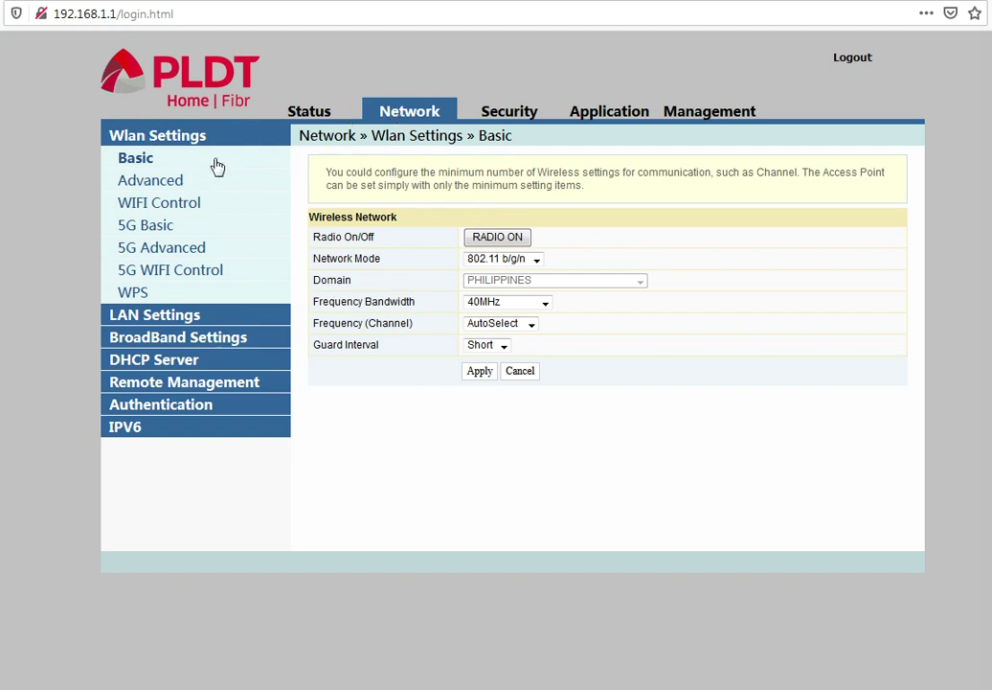
# Look through LAN, broadband, DHCP Server, Remote Management, Authentication and IPv6 pages, returning to Wlan Basic
pyautogui.click(189, 316)
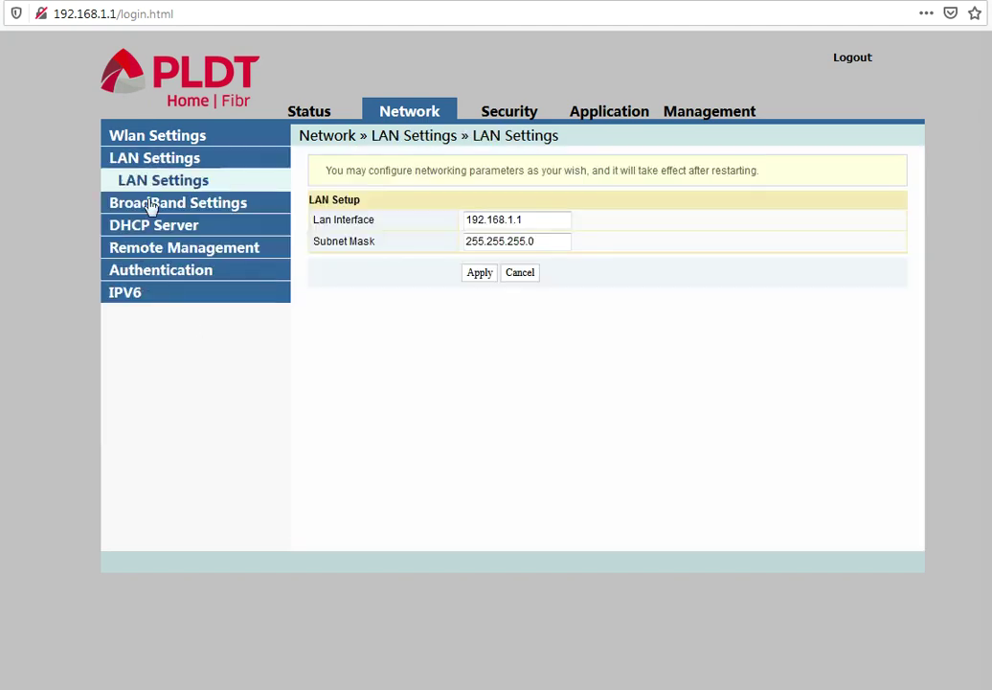
pyautogui.click(150, 205)
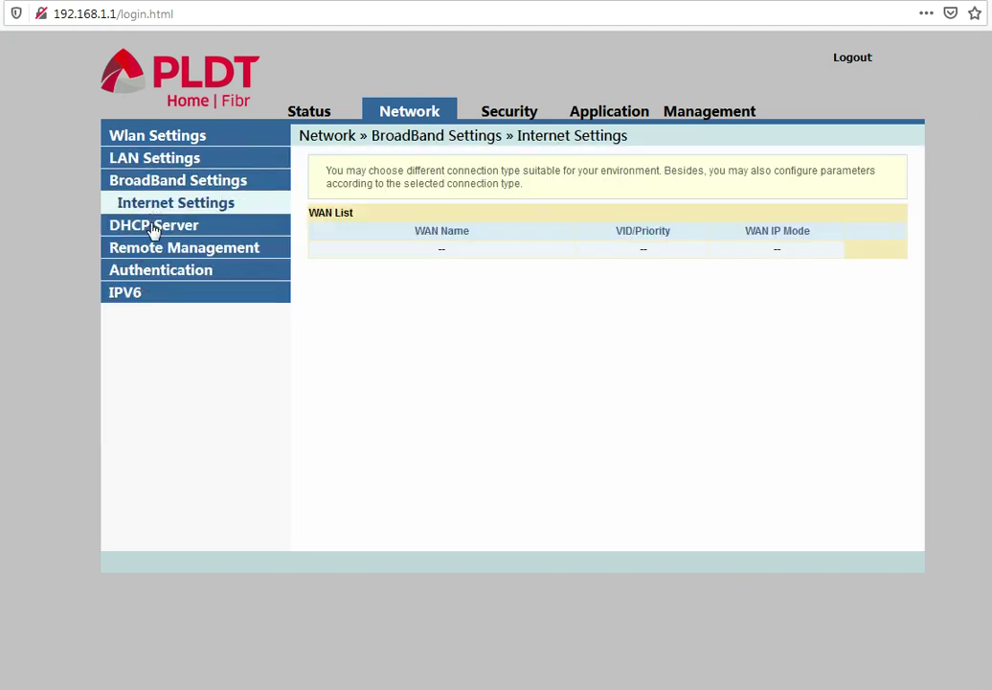
pyautogui.click(157, 228)
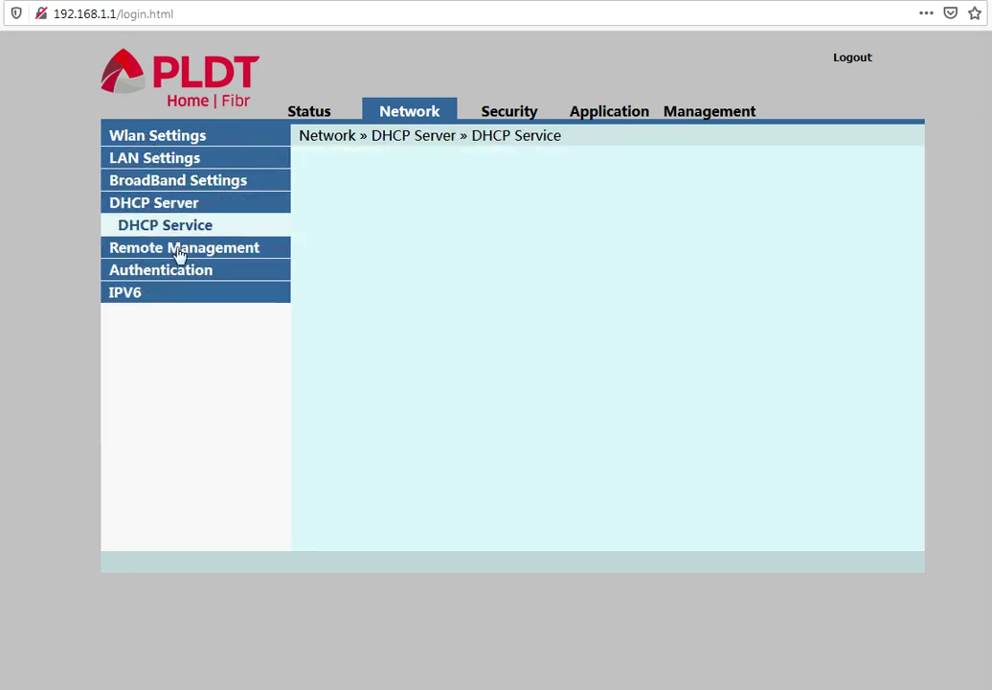
pyautogui.doubleClick(178, 253)
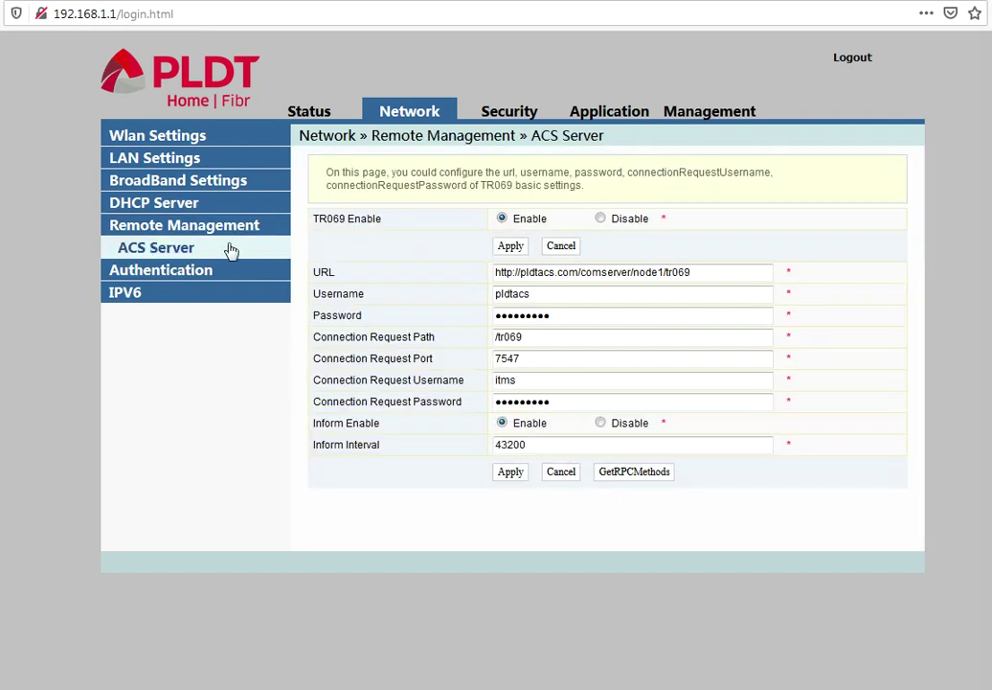
pyautogui.click(177, 272)
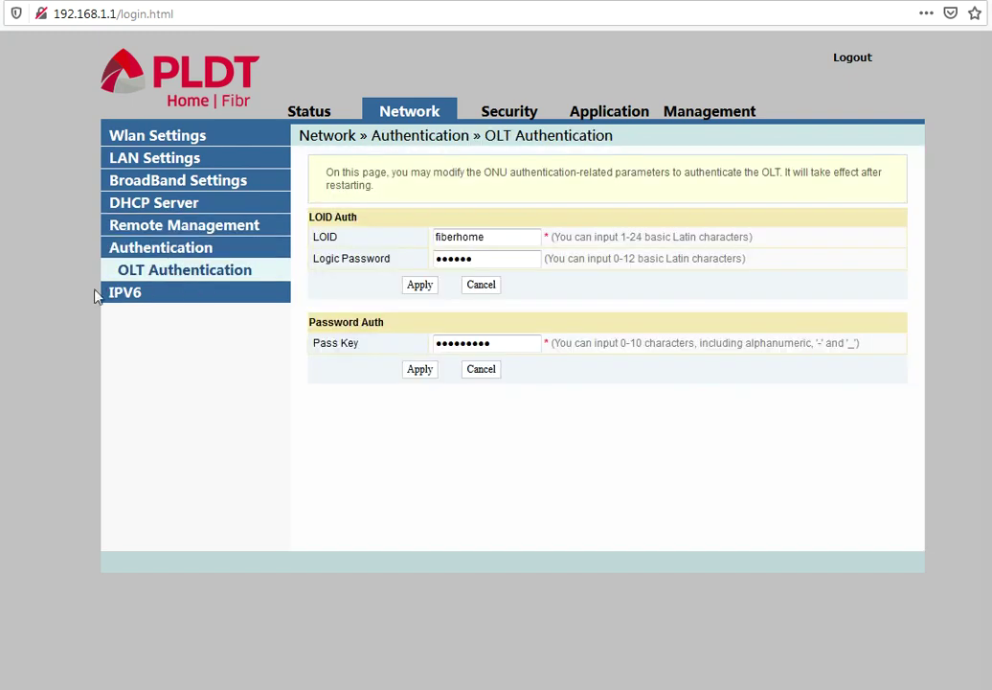
pyautogui.click(130, 295)
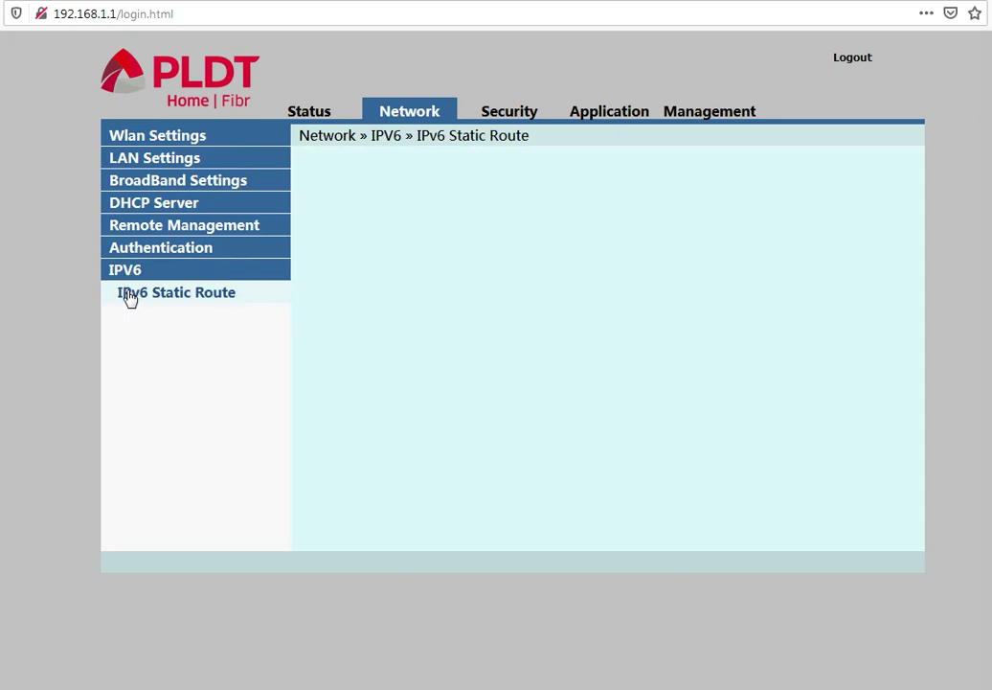
pyautogui.click(182, 140)
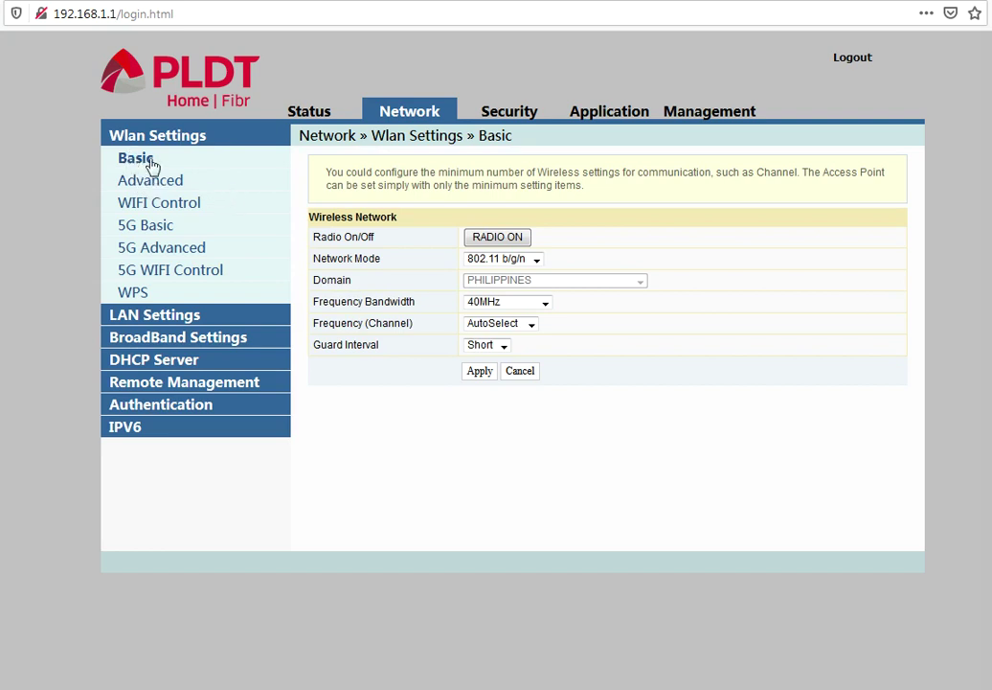
pyautogui.click(536, 260)
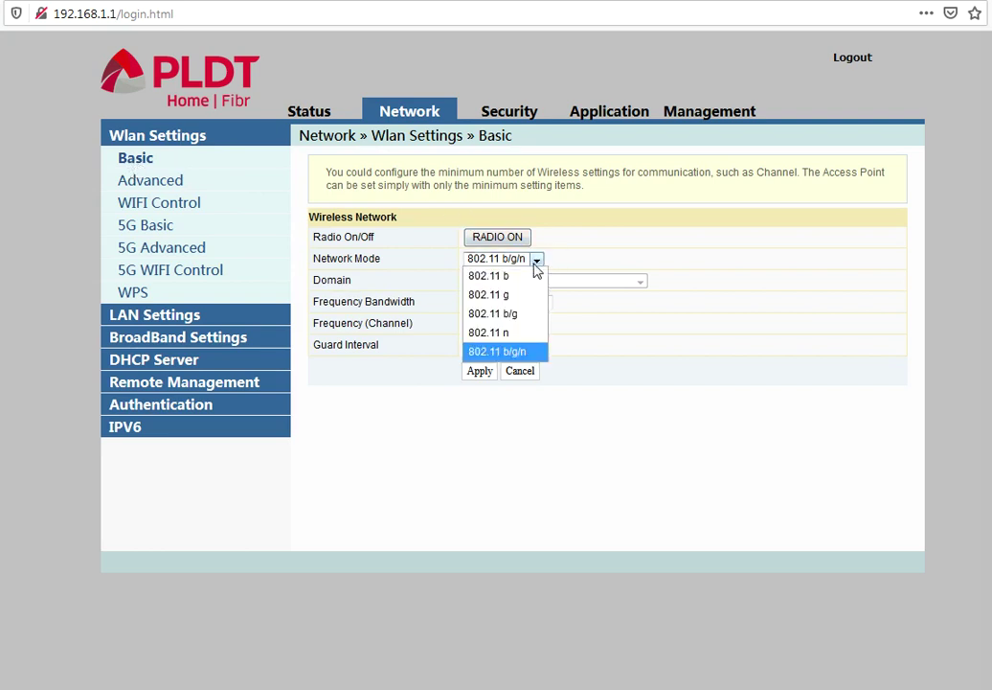
pyautogui.click(704, 343)
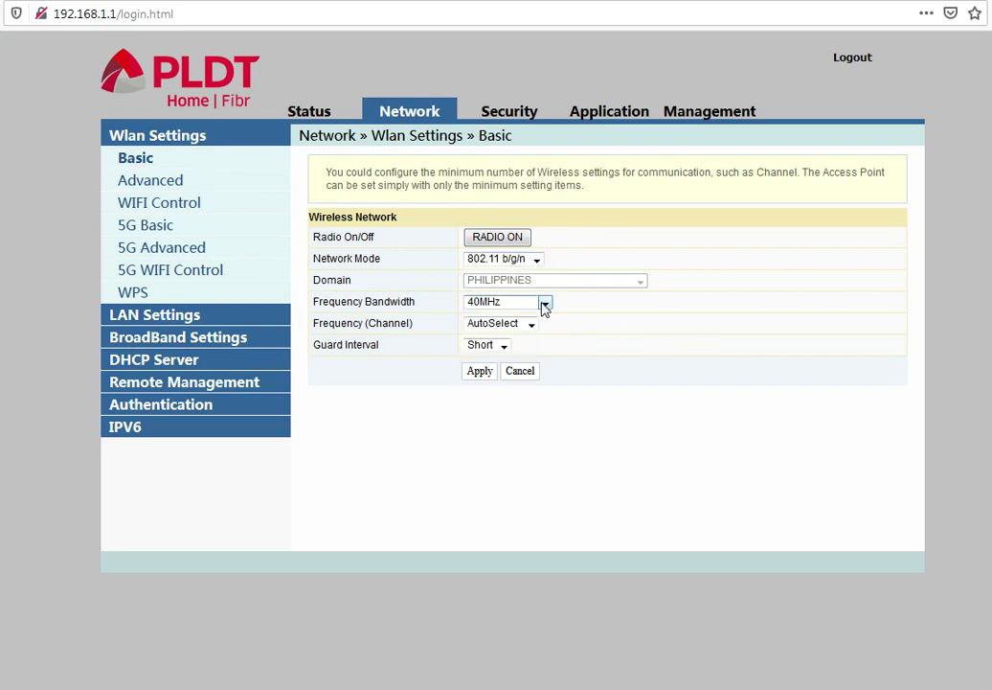
pyautogui.click(544, 304)
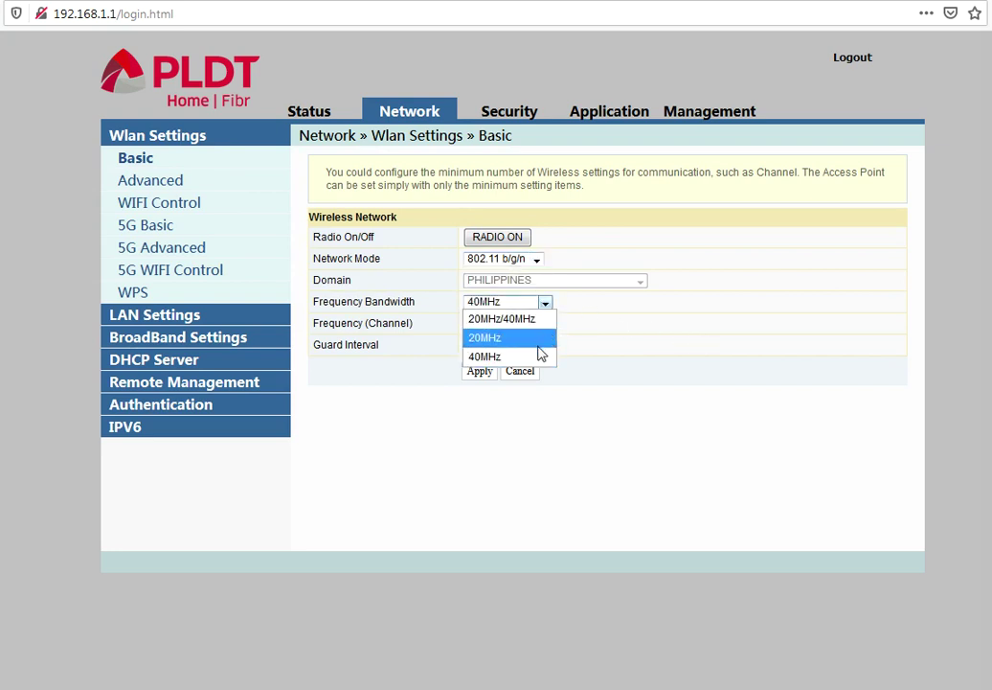
pyautogui.click(669, 380)
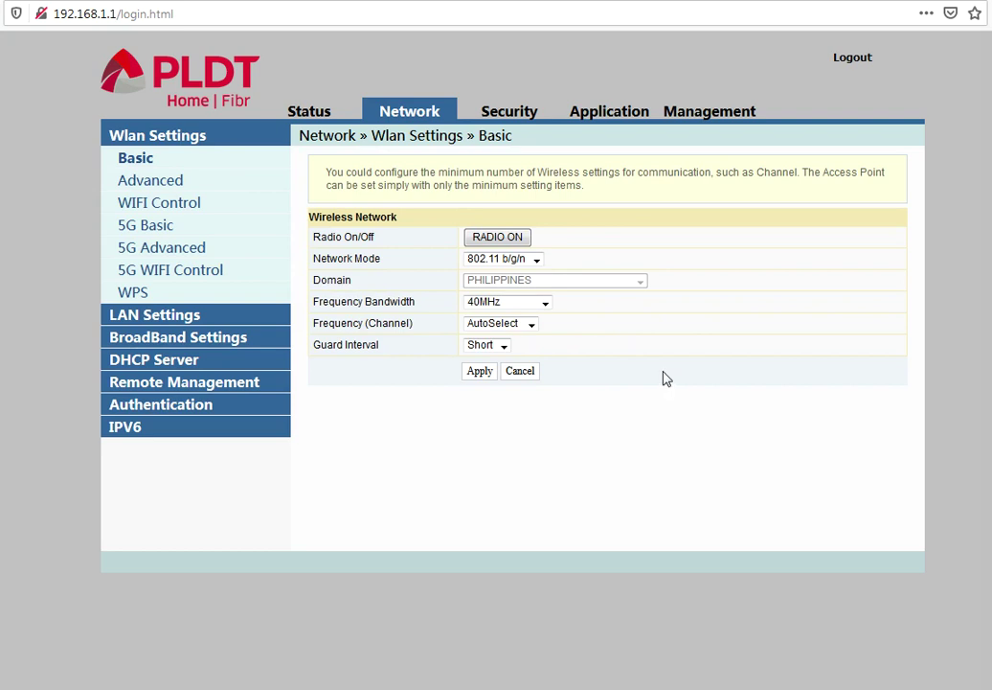
pyautogui.click(533, 324)
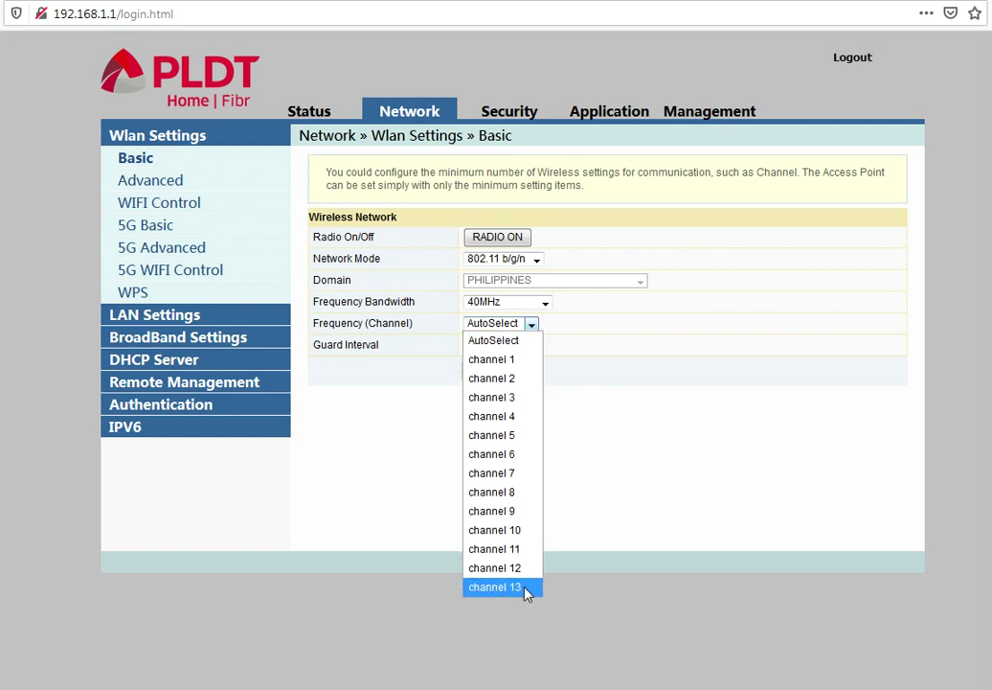
pyautogui.click(393, 331)
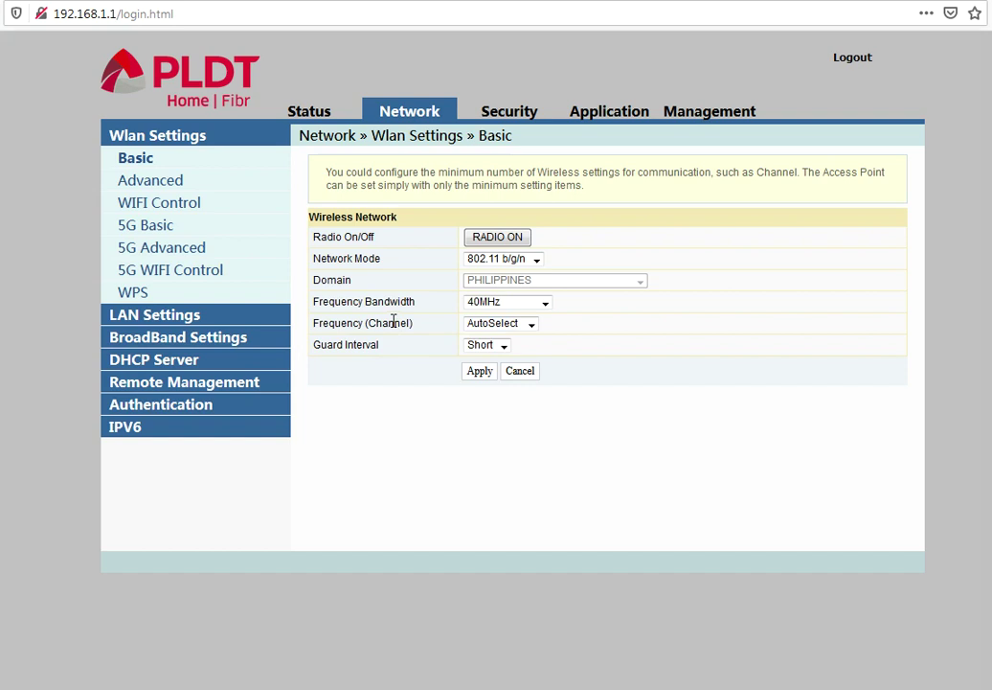
pyautogui.click(502, 331)
pyautogui.click(484, 333)
pyautogui.click(500, 347)
pyautogui.click(616, 362)
# On Wlan Advanced, inspect SSID 1's network name, WPAPSKWPA2PSK security mode and passphrase
pyautogui.click(166, 191)
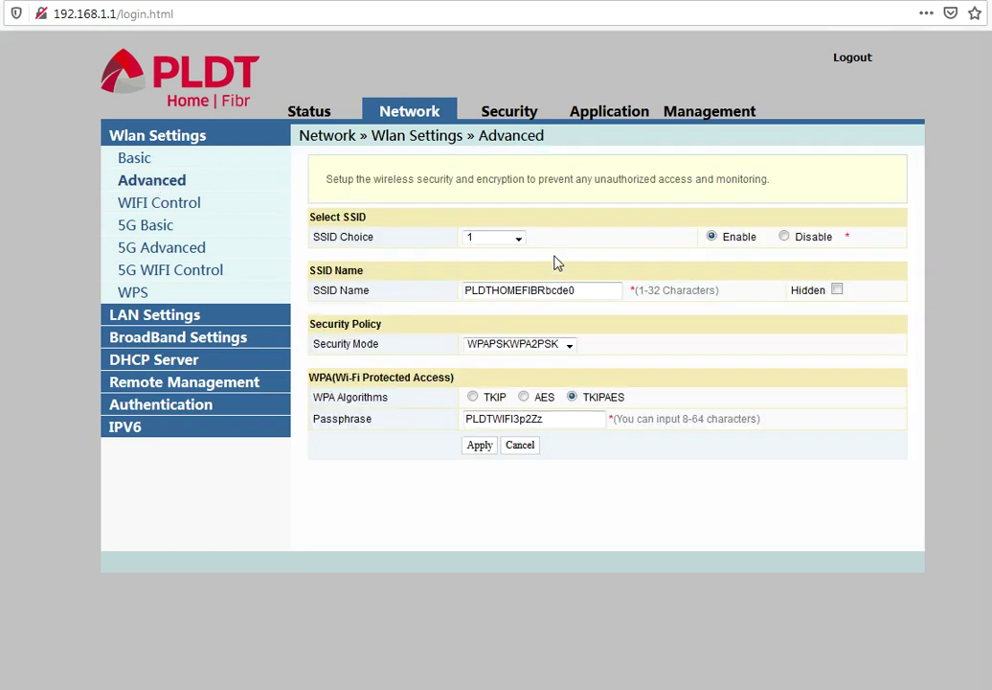
pyautogui.click(518, 238)
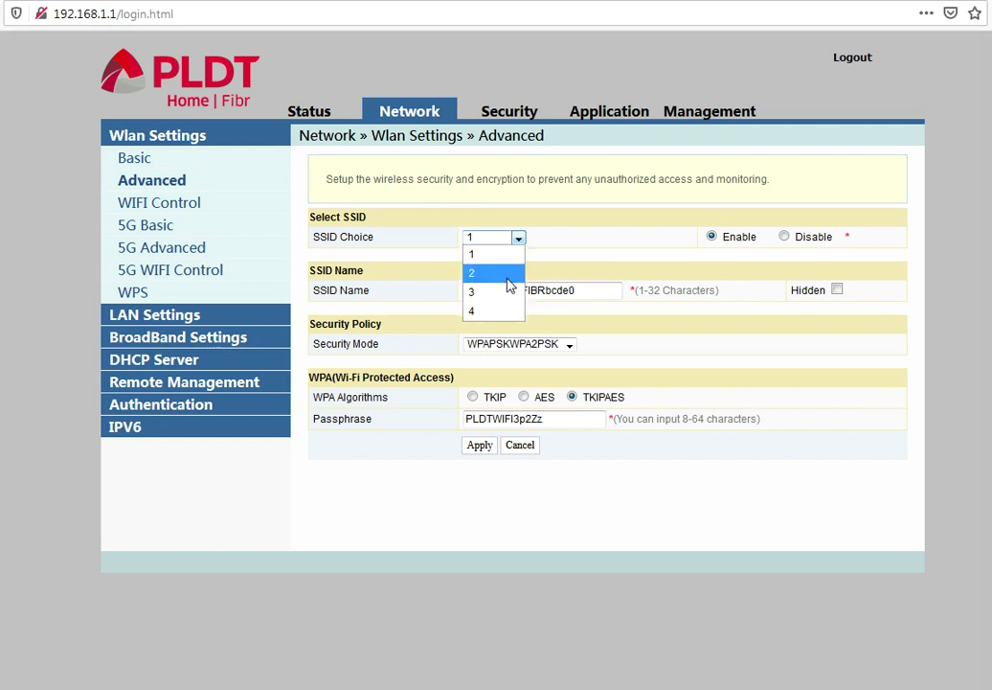
pyautogui.click(593, 258)
pyautogui.moveTo(604, 295); pyautogui.dragTo(405, 291)
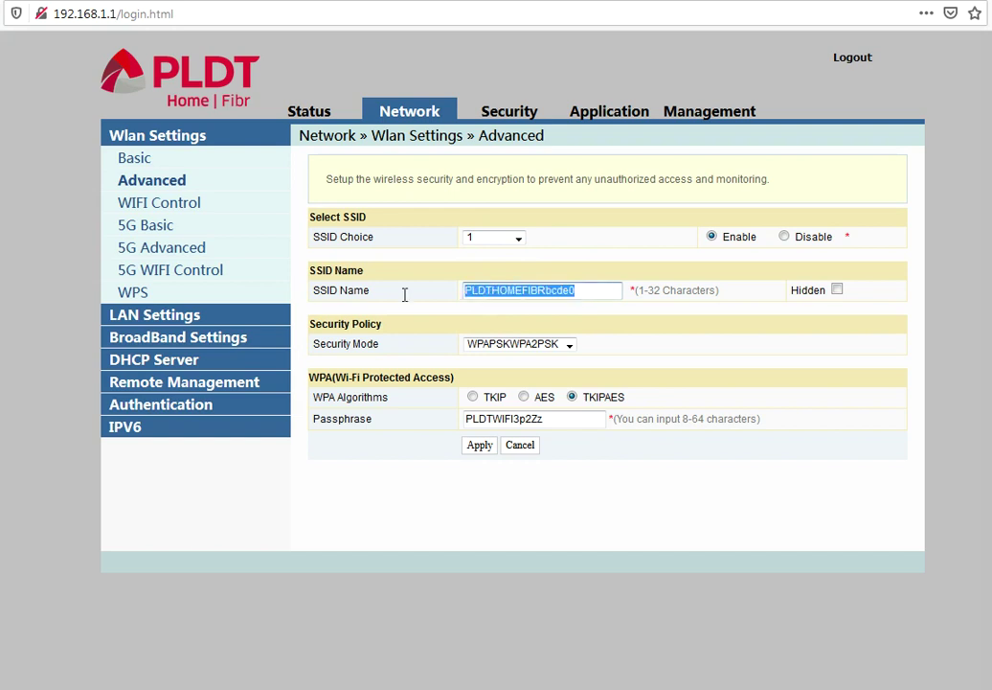
pyautogui.click(571, 347)
pyautogui.click(514, 456)
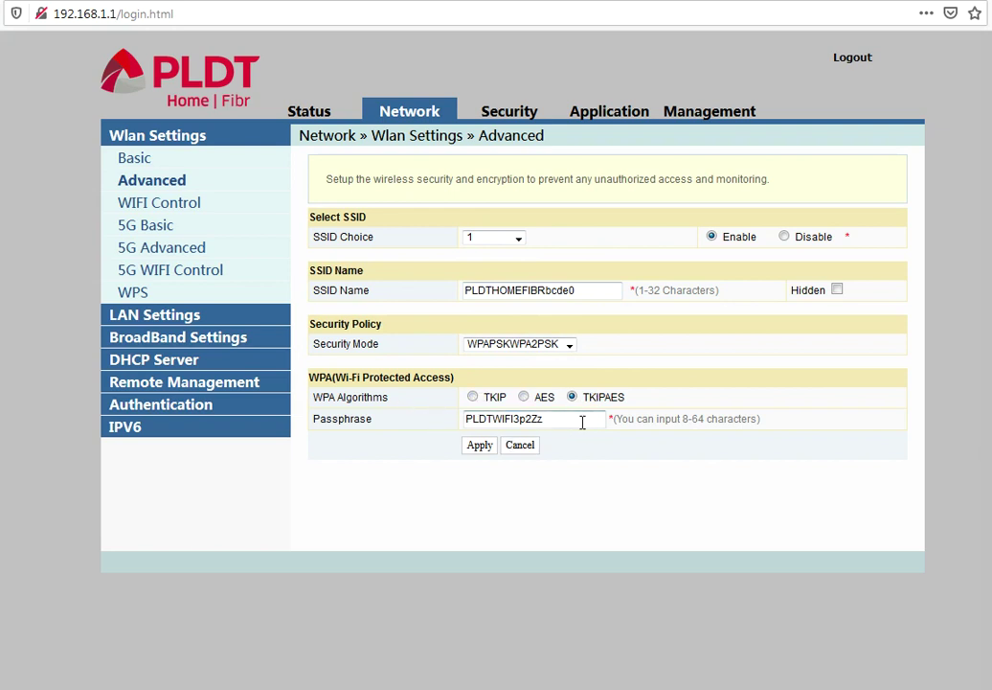
pyautogui.moveTo(582, 422); pyautogui.dragTo(459, 414)
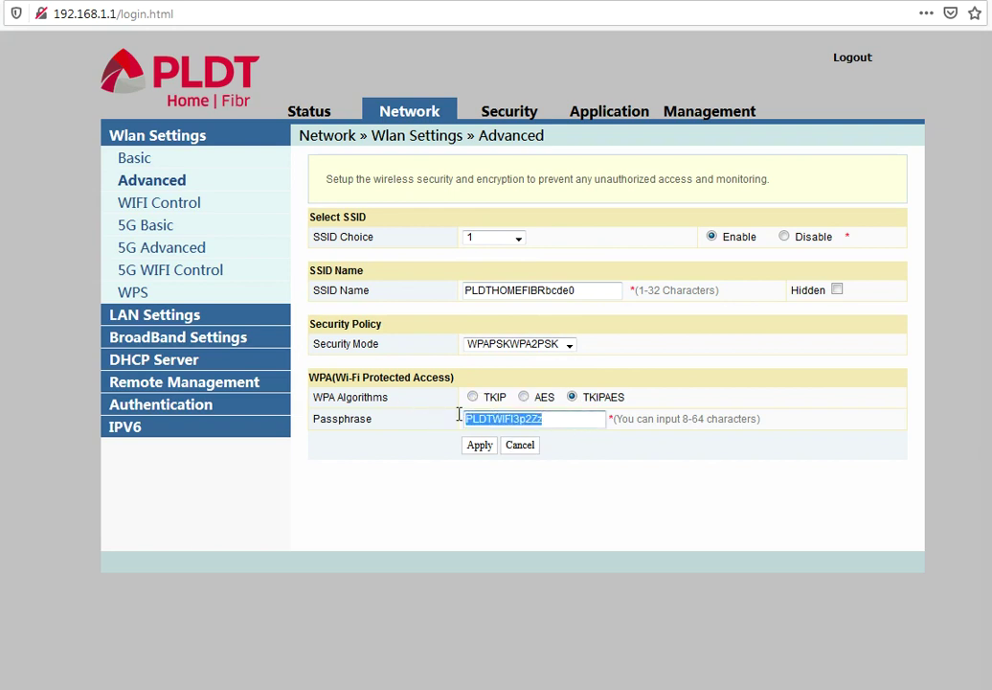
# On WIFI Control, confirm 100% power and check the SSID1 connection count
pyautogui.click(177, 205)
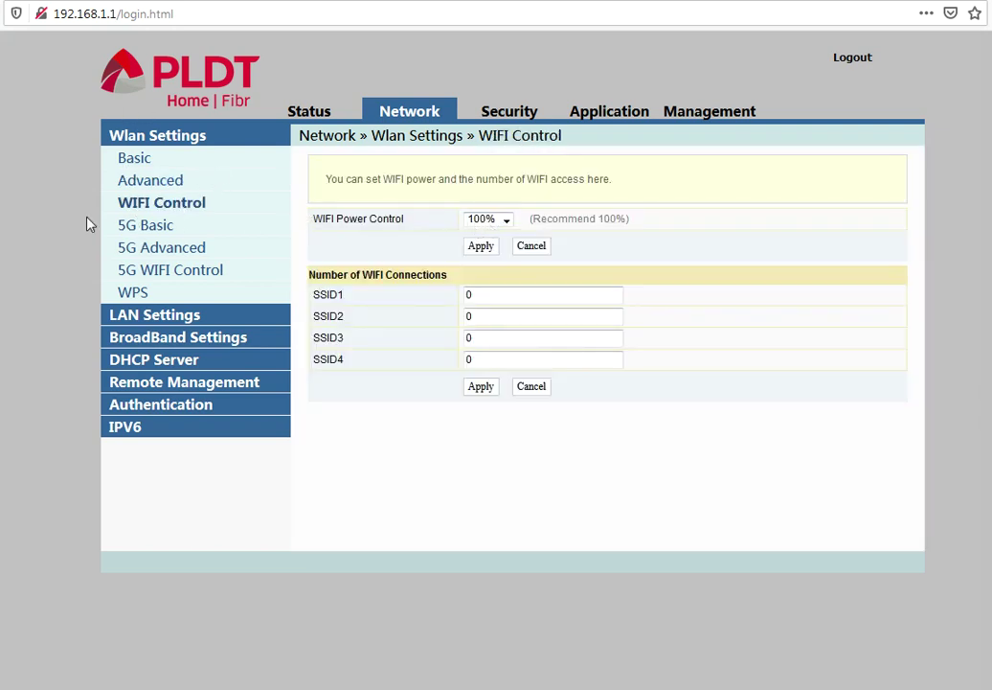
pyautogui.click(507, 222)
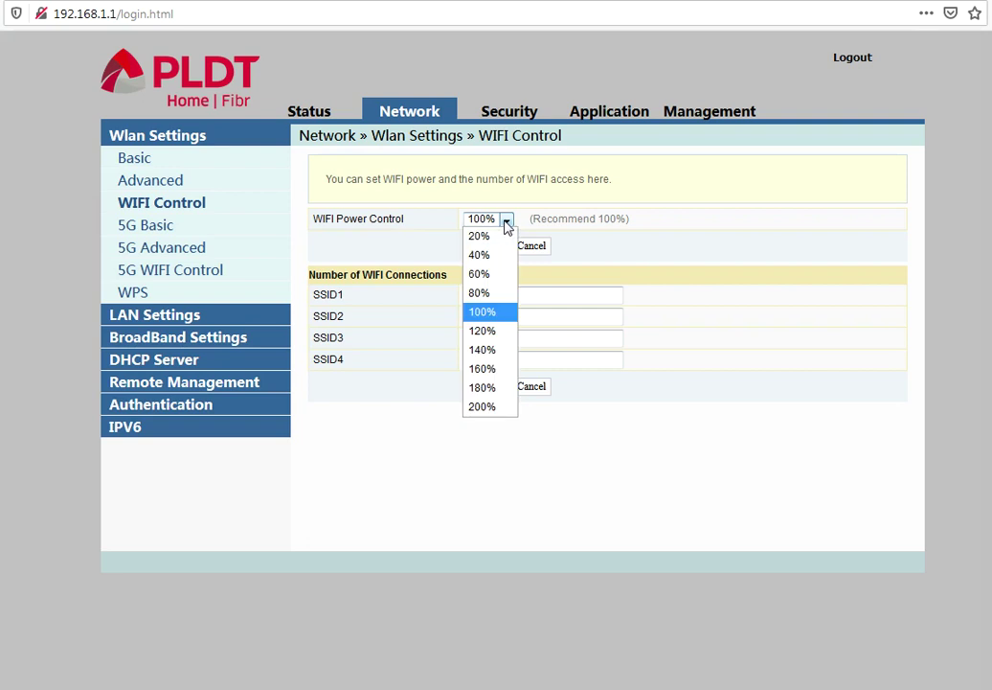
pyautogui.click(424, 433)
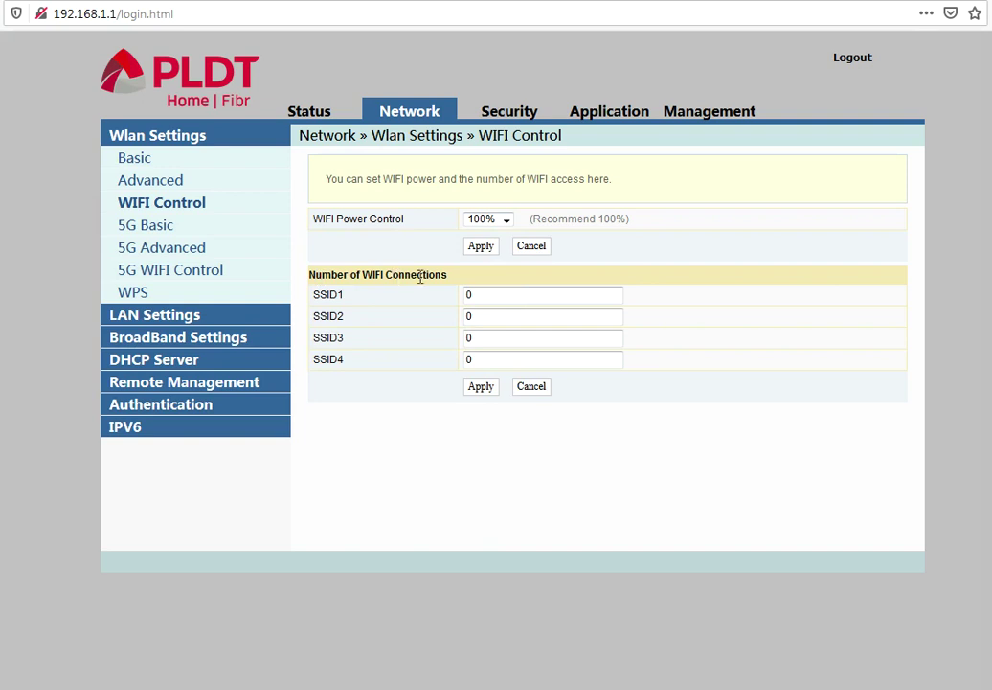
pyautogui.doubleClick(518, 295)
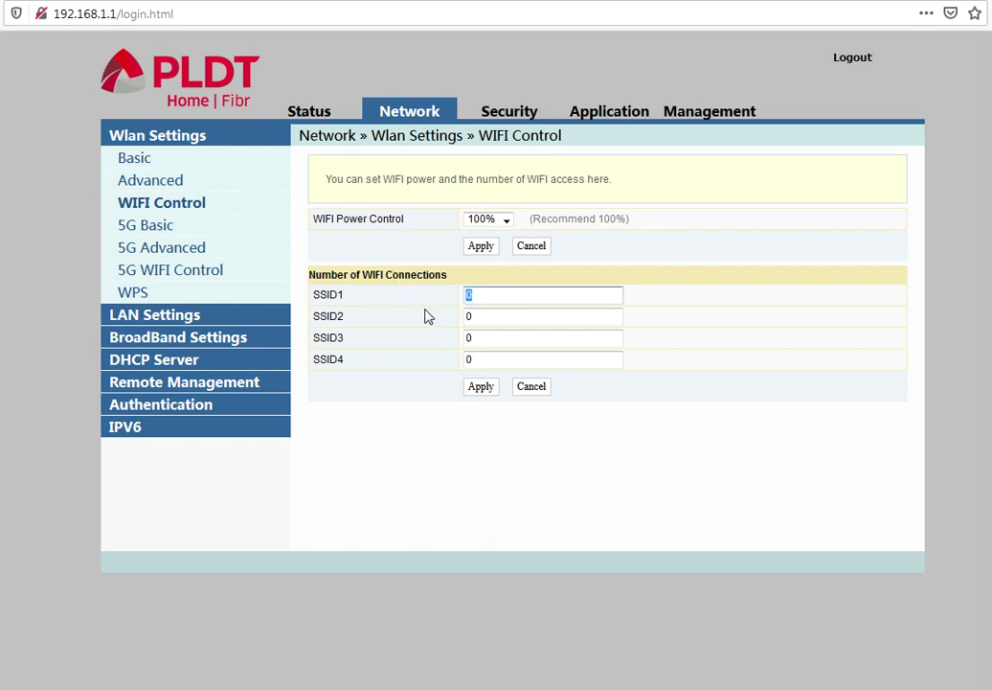
pyautogui.click(144, 230)
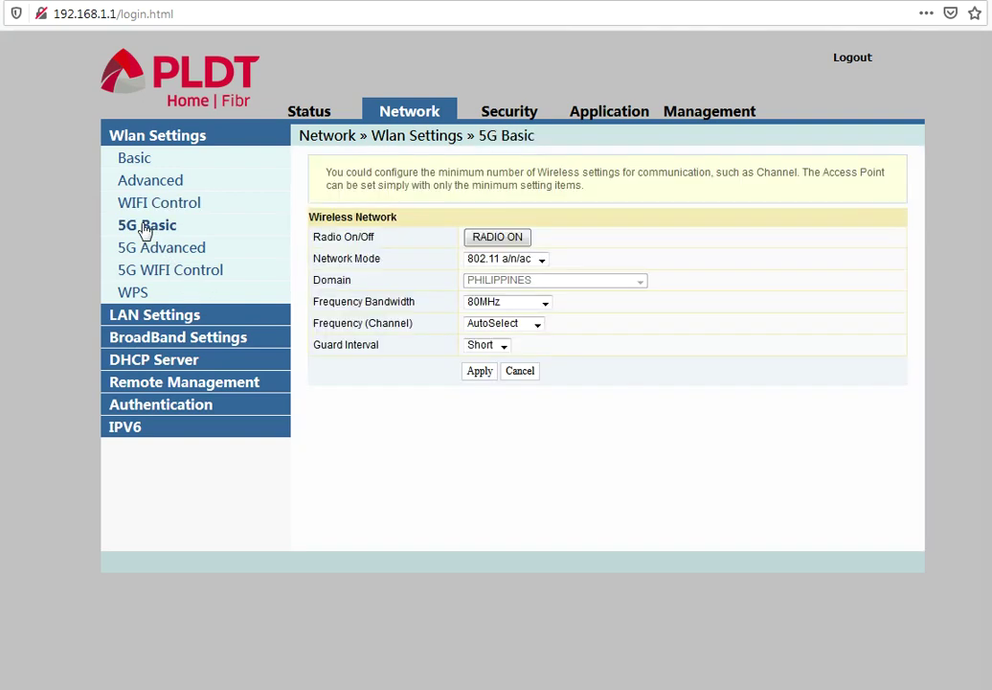
# Inspect the 5G network mode, bandwidth and channel options, keeping the channel on AutoSelect
pyautogui.click(542, 262)
pyautogui.click(629, 252)
pyautogui.click(545, 304)
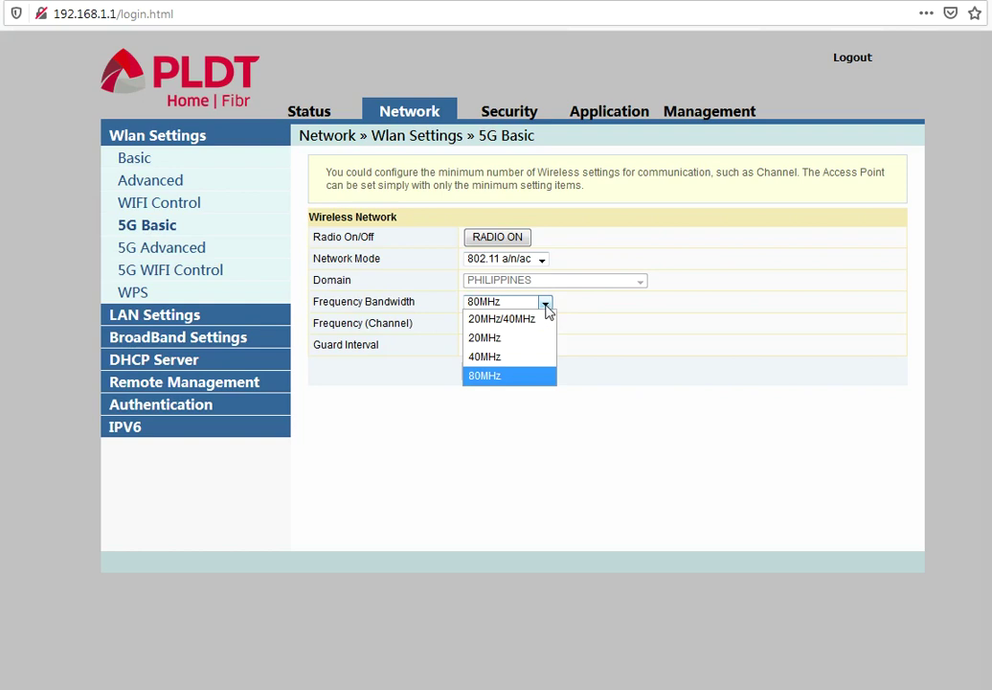
pyautogui.click(626, 332)
pyautogui.click(539, 325)
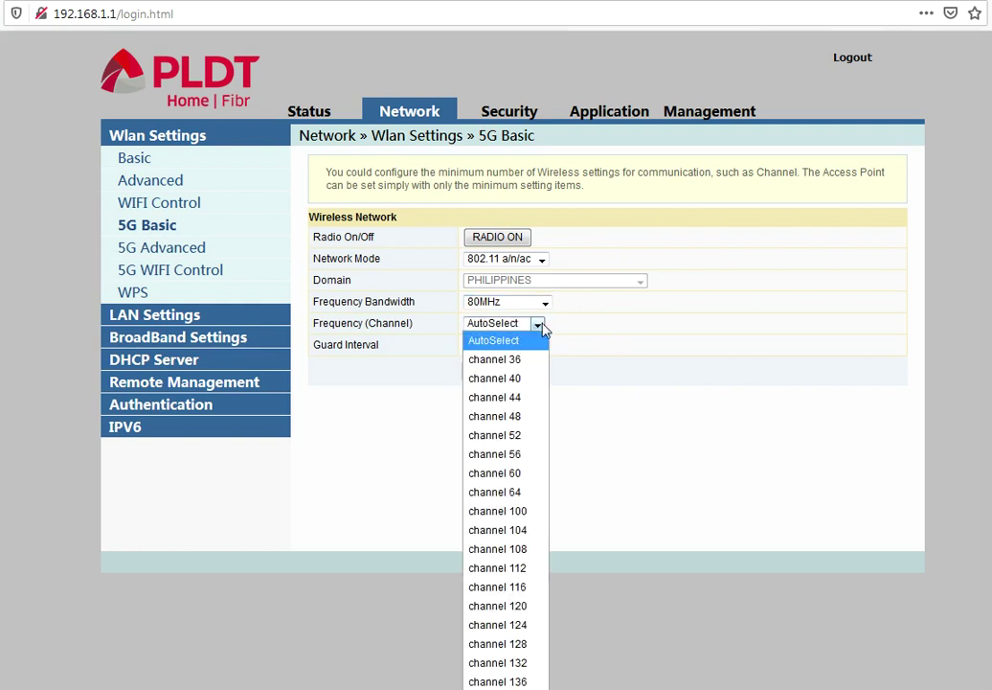
pyautogui.click(649, 367)
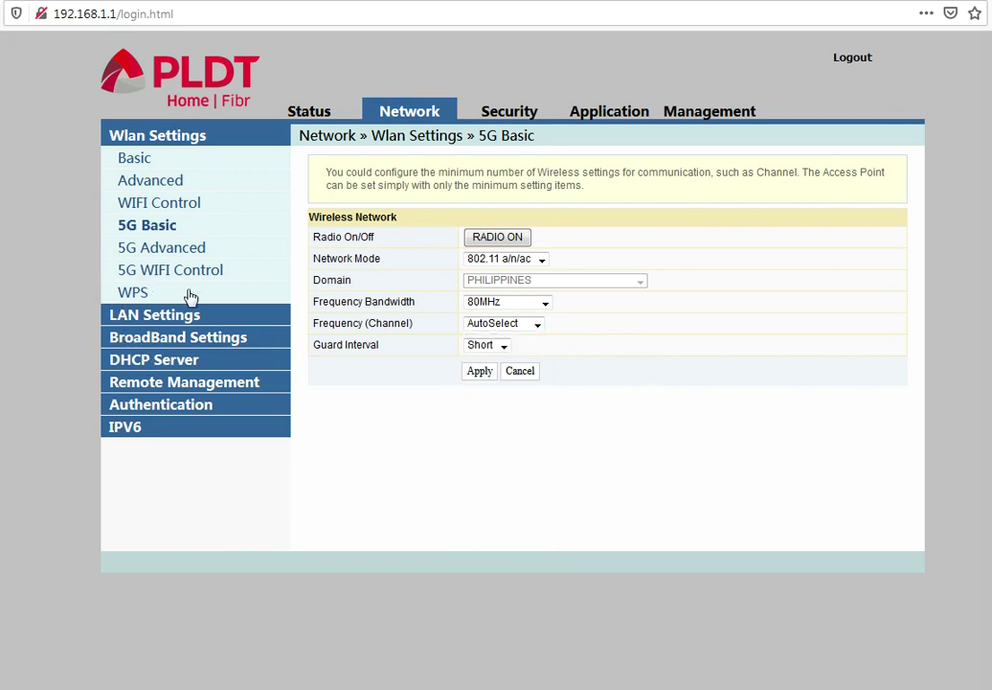
# On 5G Advanced, review SSID 1's name, WPAPSKWPA2PSK security mode and passphrase unchanged
pyautogui.doubleClick(166, 251)
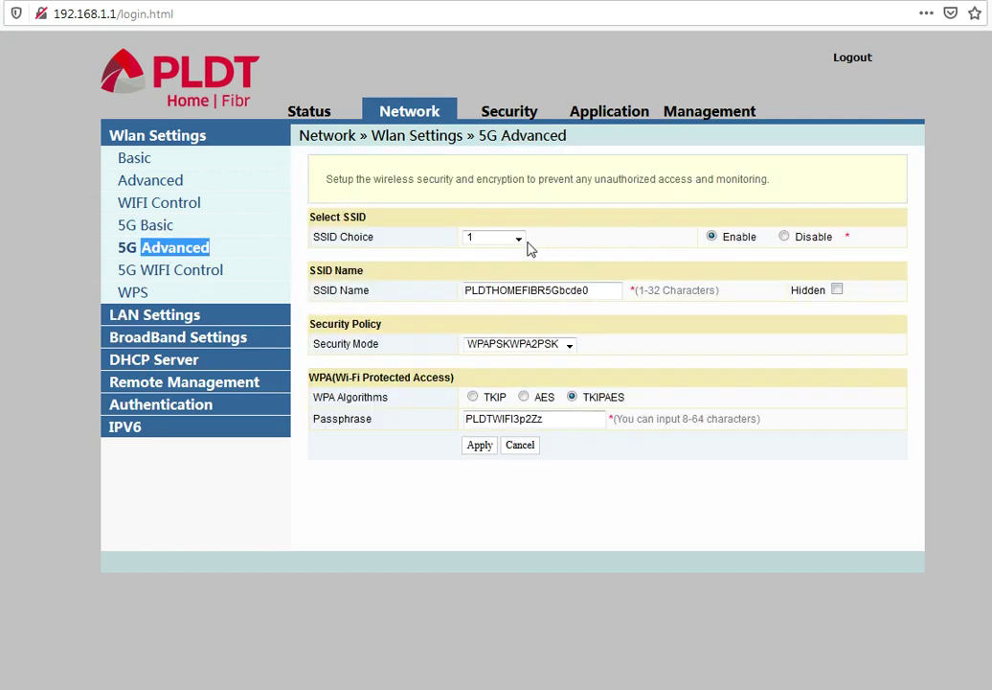
pyautogui.click(519, 239)
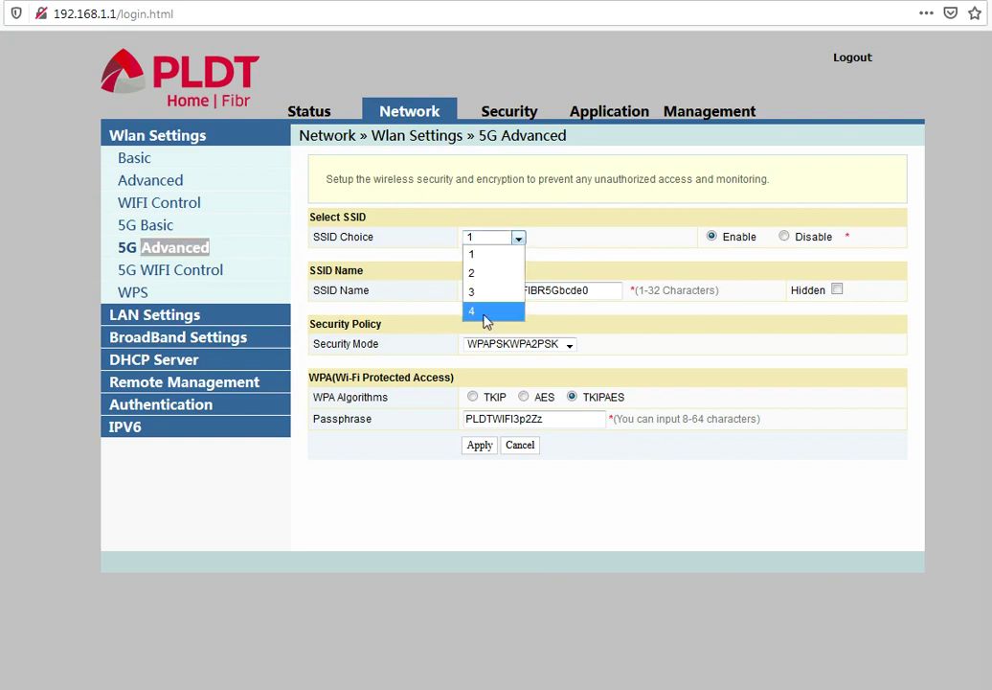
pyautogui.click(292, 263)
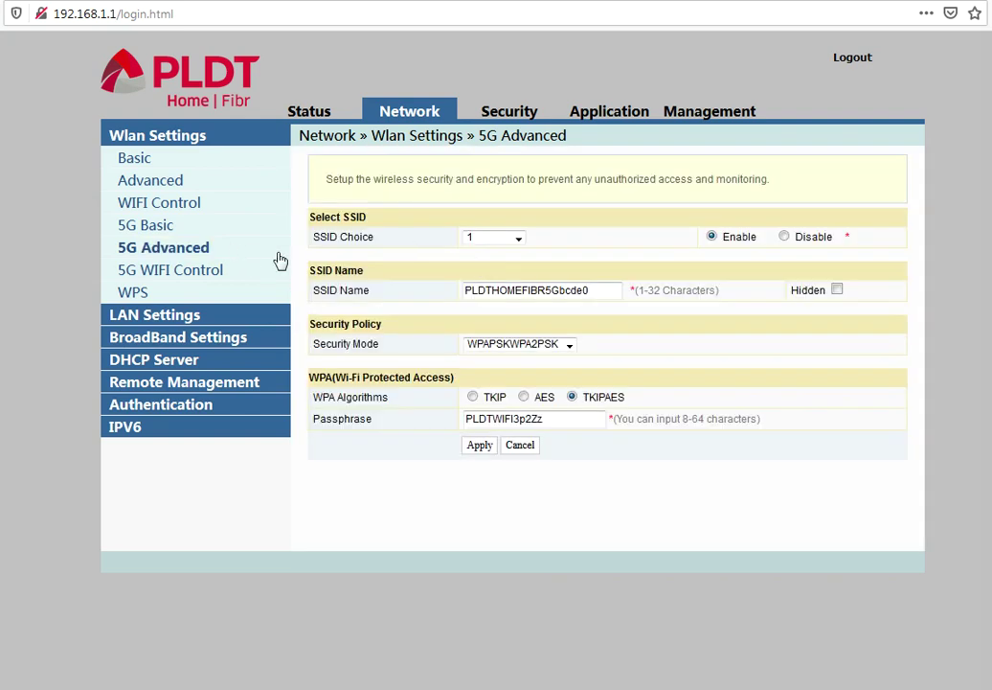
pyautogui.moveTo(613, 297); pyautogui.dragTo(523, 294)
pyautogui.click(569, 347)
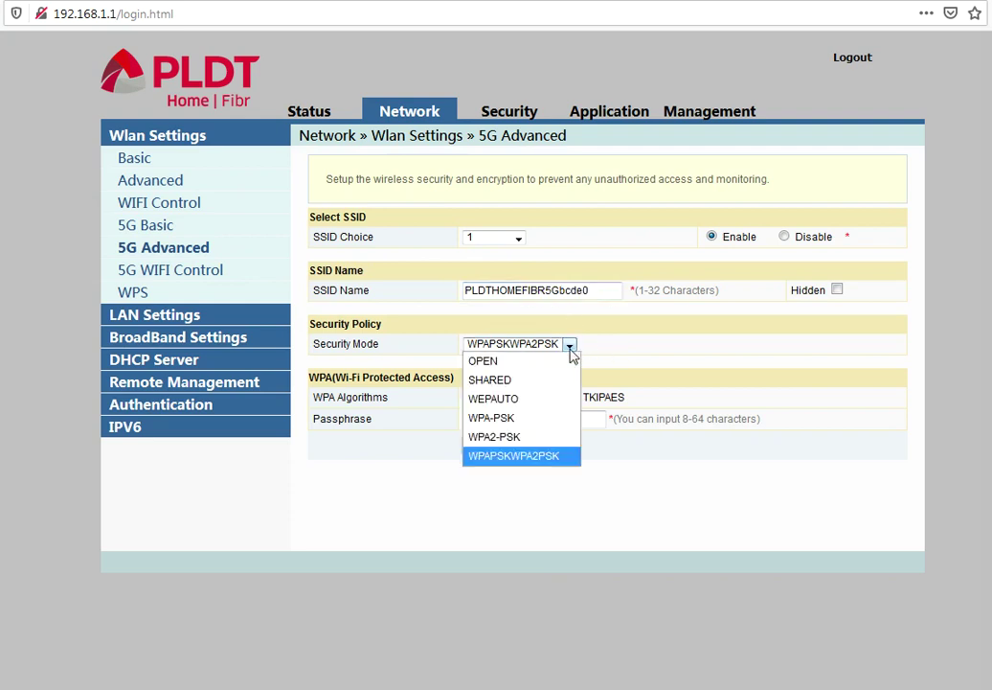
pyautogui.click(669, 345)
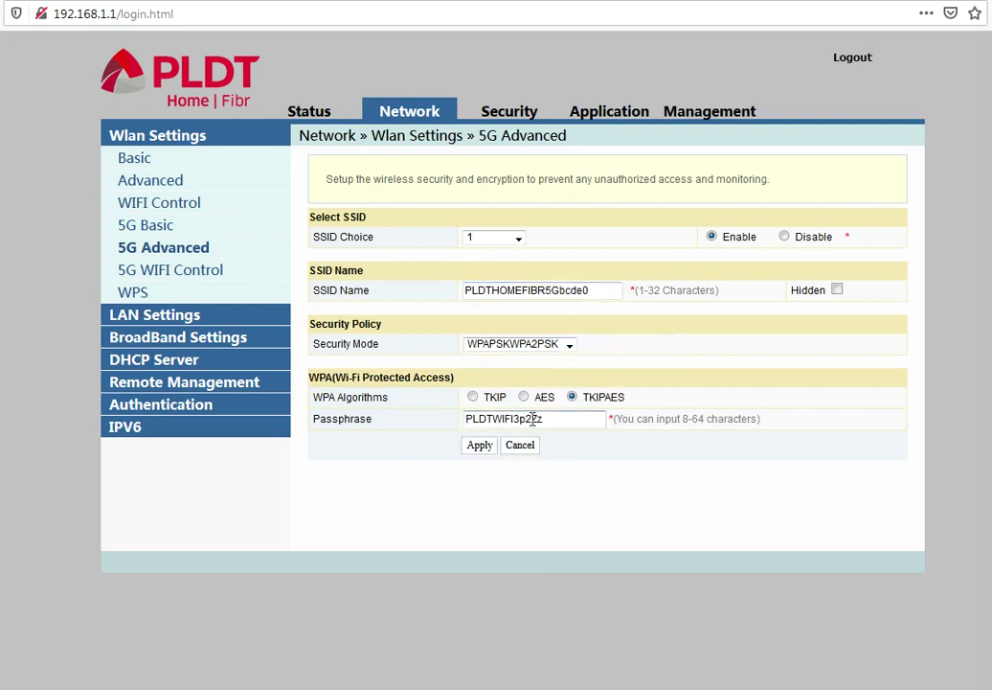
pyautogui.moveTo(567, 413); pyautogui.dragTo(408, 412)
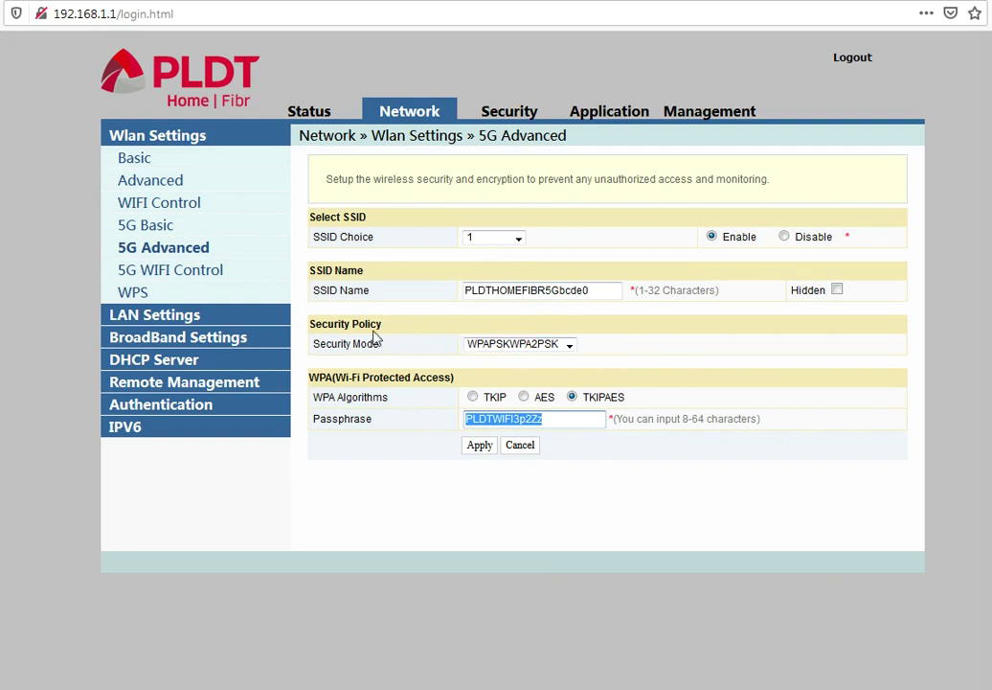
pyautogui.click(173, 272)
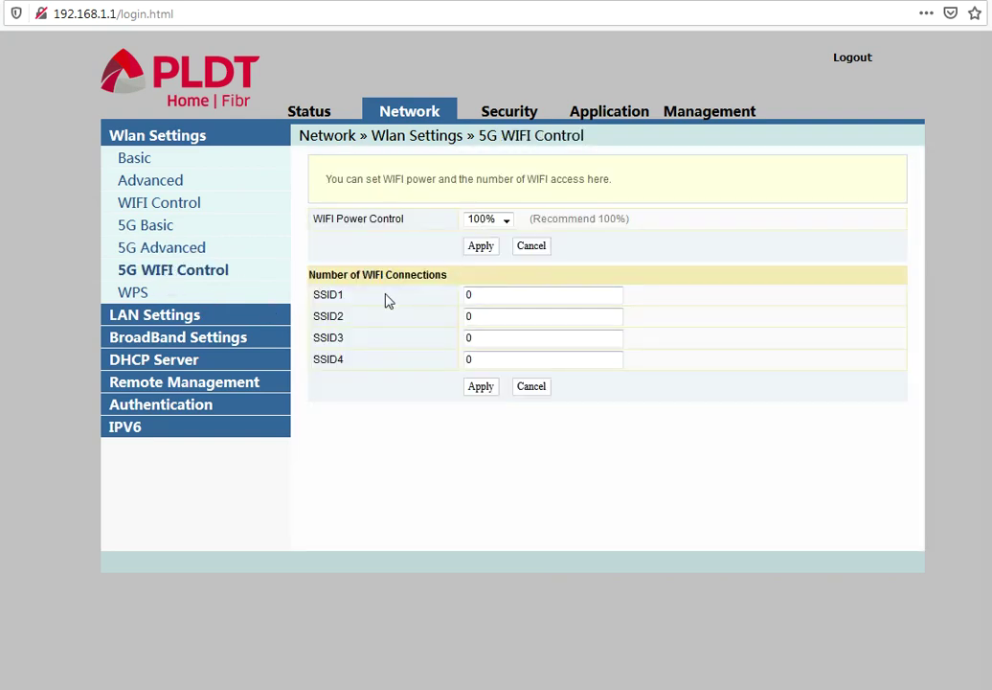
# Keep 5G WiFi power at 100%, check the SSID1 connection limit, then go to WPS
pyautogui.click(505, 220)
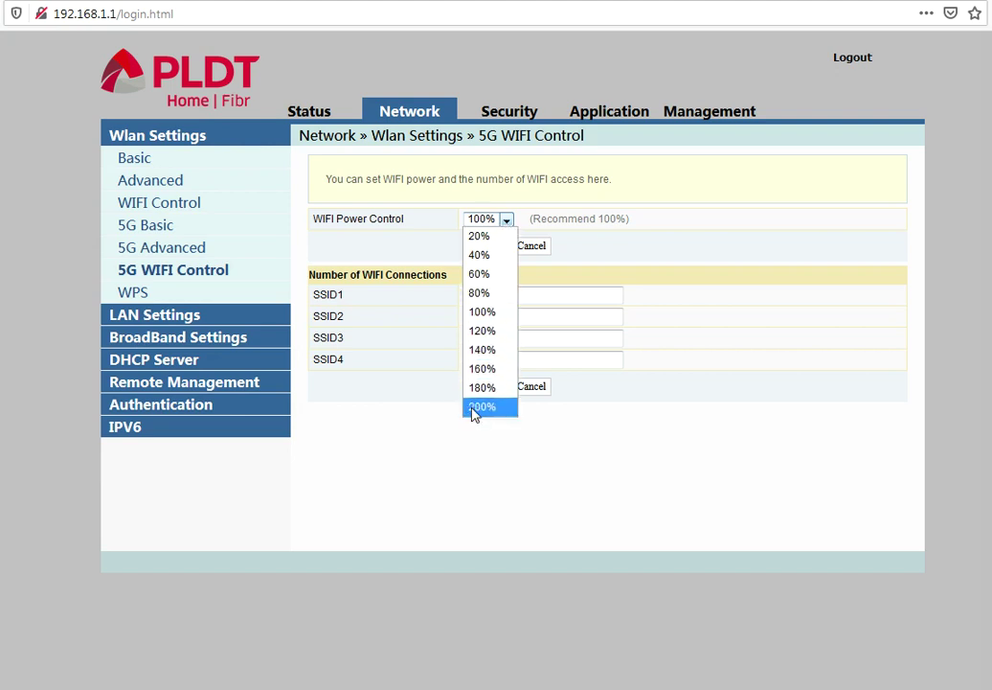
pyautogui.click(425, 438)
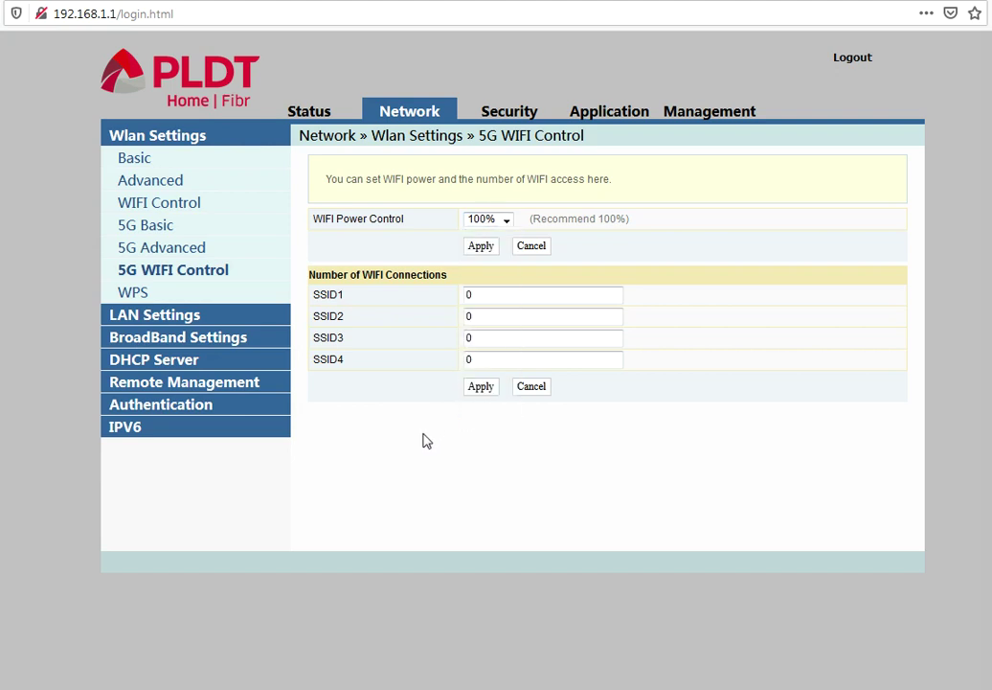
pyautogui.click(510, 294)
pyautogui.click(135, 295)
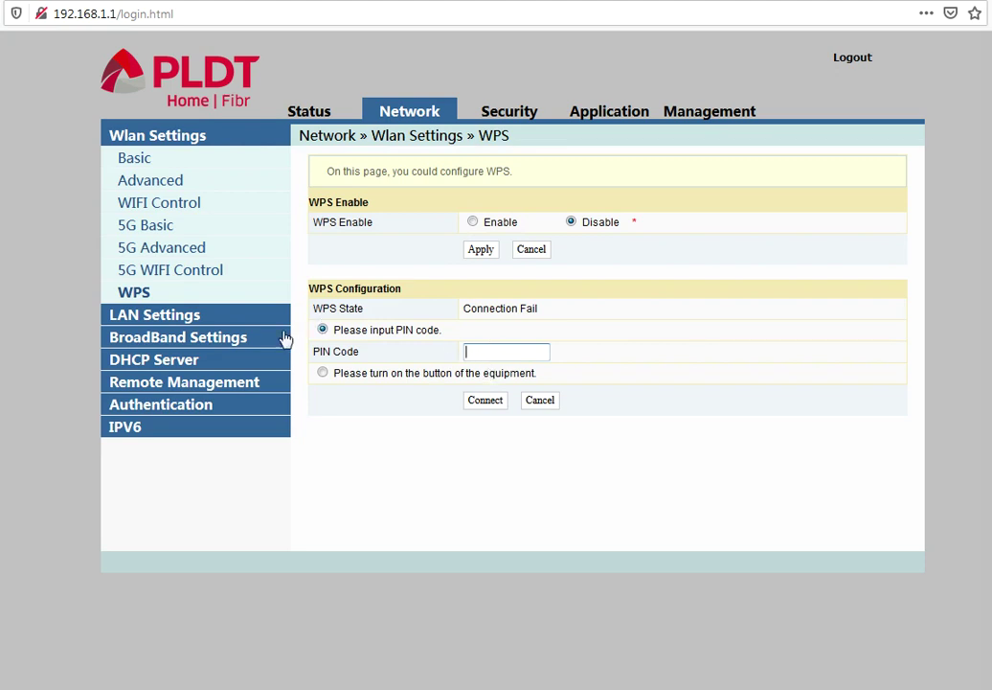
# View the LAN settings, then the Internet Settings page showing an empty WAN list
pyautogui.click(150, 317)
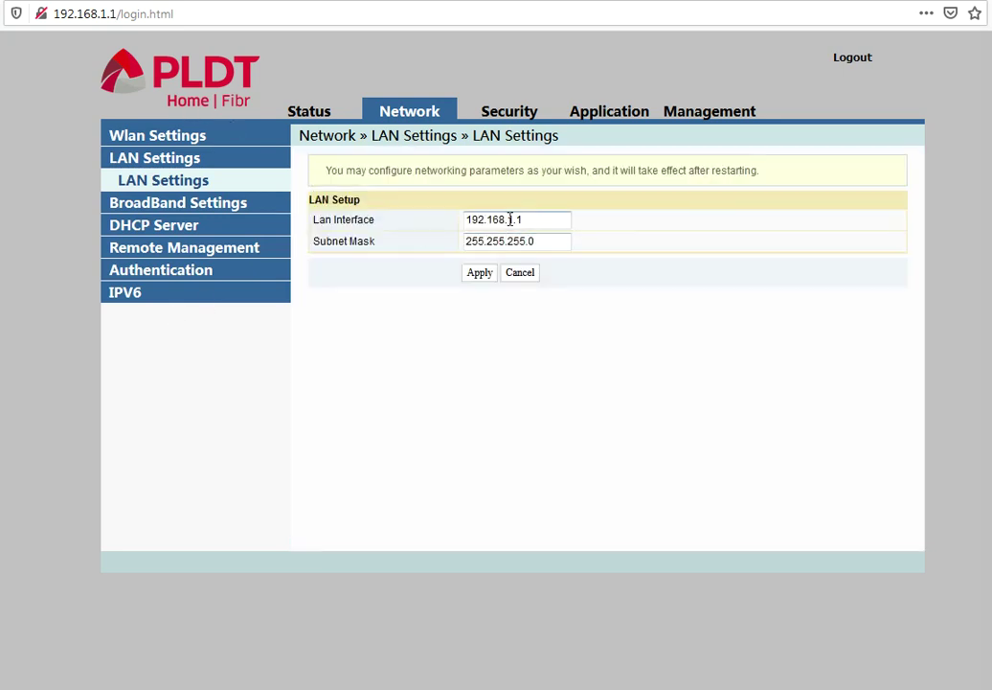
pyautogui.click(172, 204)
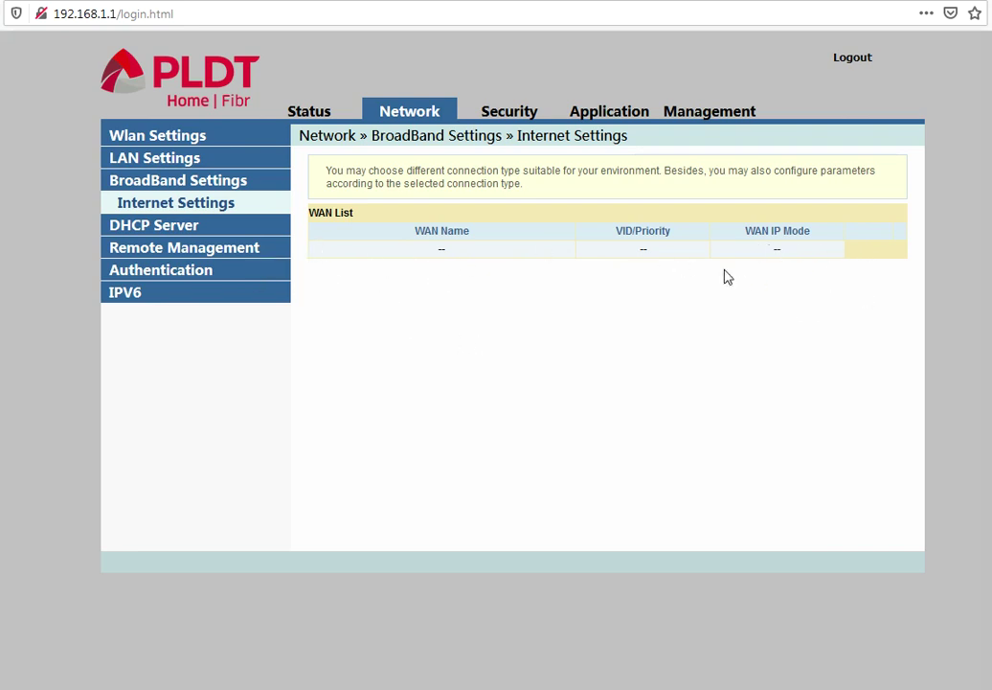
# Review the DHCP page with type kept as Server, then the ACS, OLT authentication and IPv6 Static Route pages
pyautogui.click(124, 228)
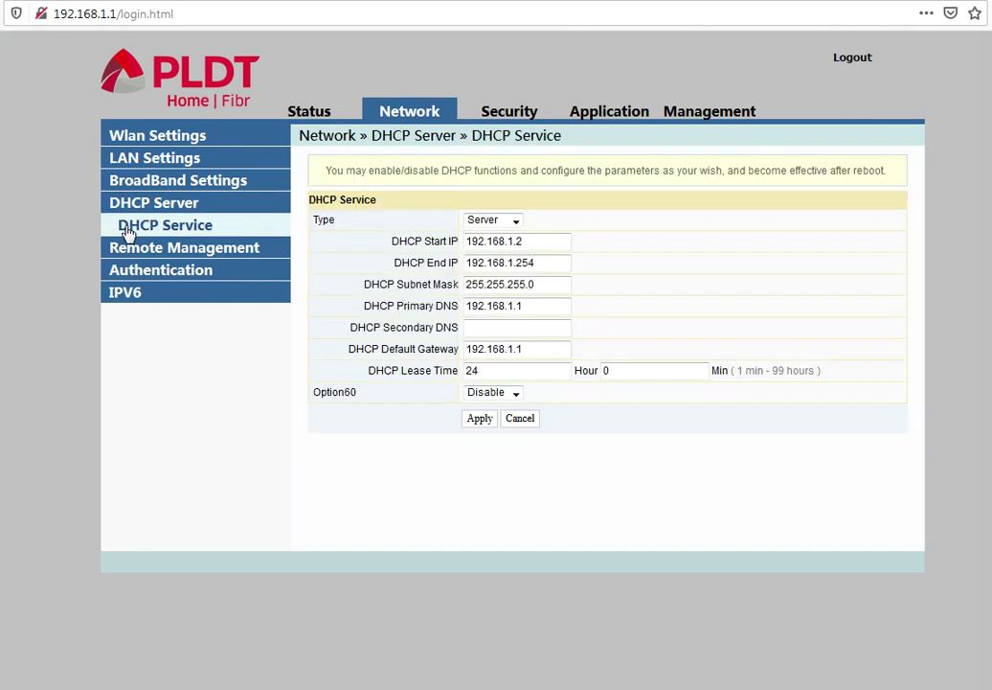
pyautogui.click(515, 221)
pyautogui.click(515, 221)
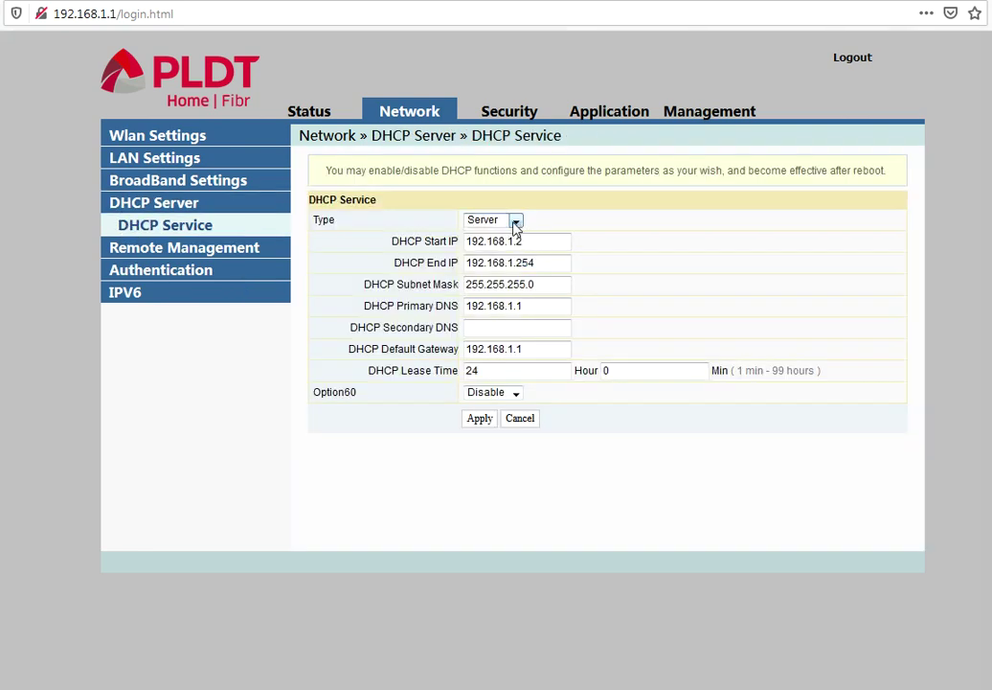
pyautogui.click(156, 248)
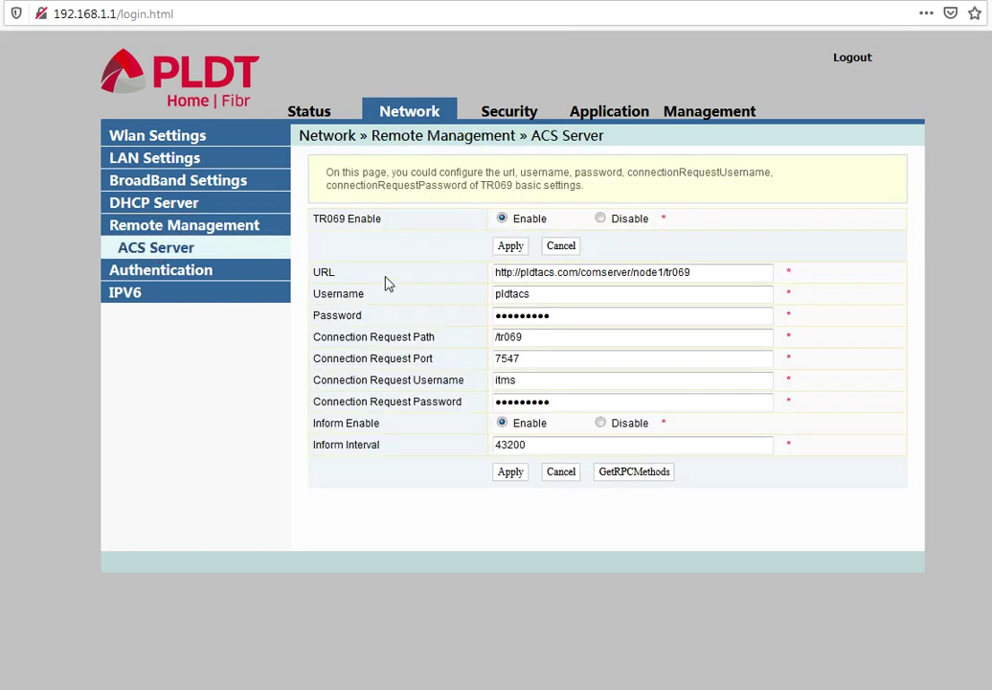
pyautogui.click(195, 275)
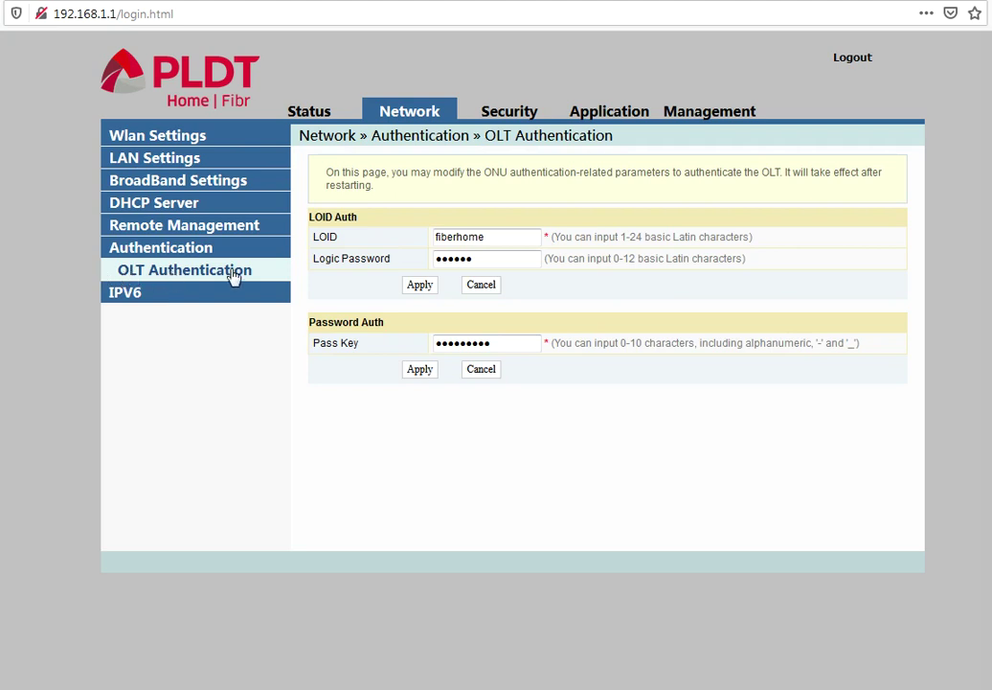
pyautogui.click(123, 294)
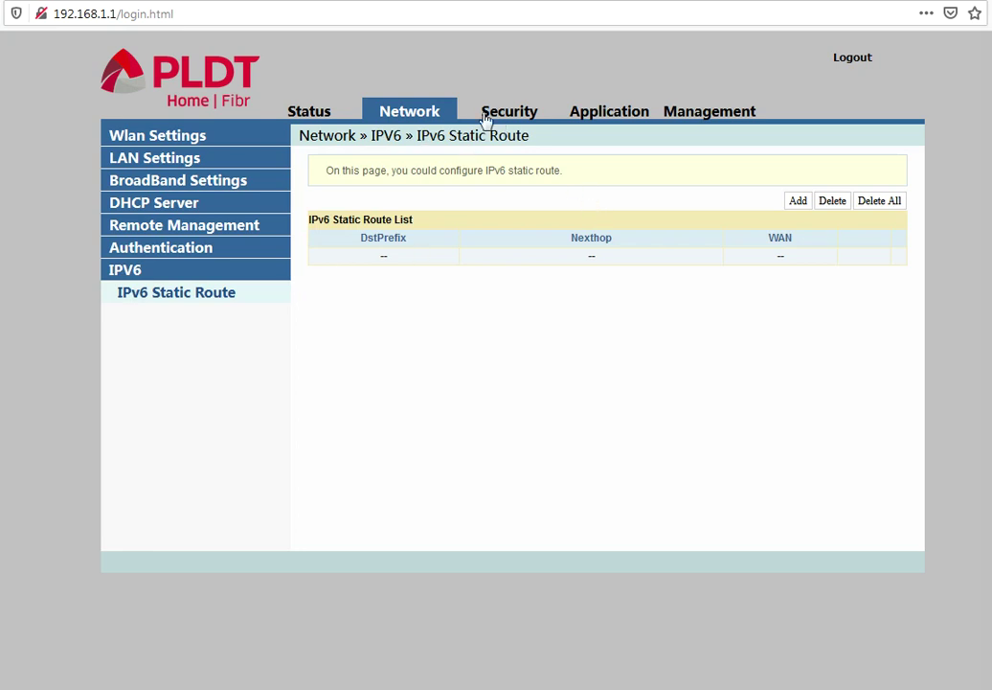
# In Security, review IPv4 filtering, URL filtering, anti port scan, DHCP filtering and MAC filtering
pyautogui.click(521, 116)
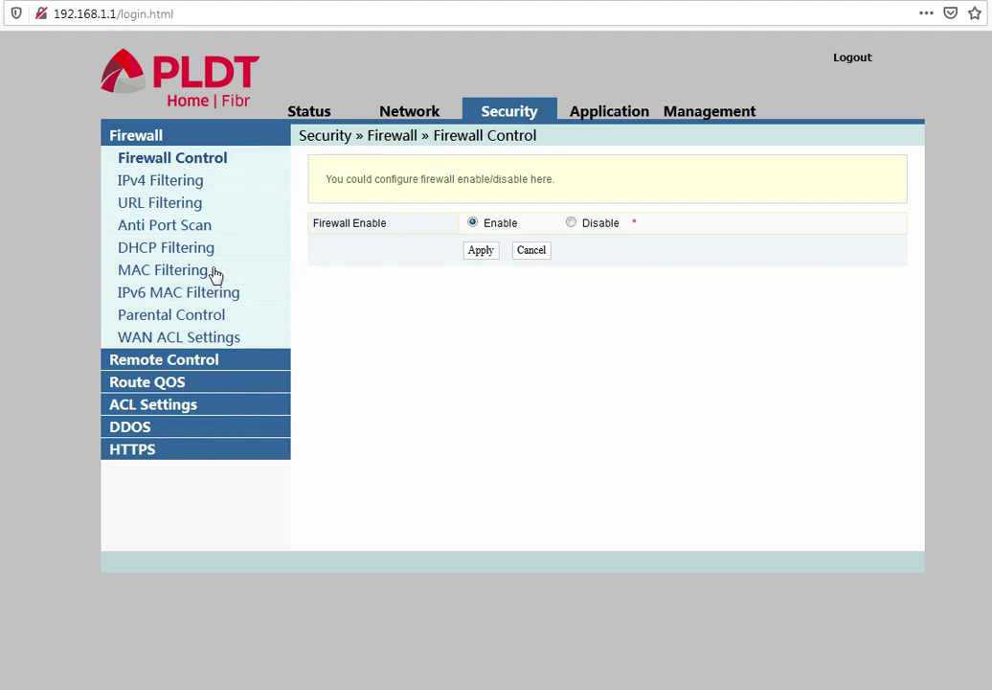
pyautogui.click(176, 187)
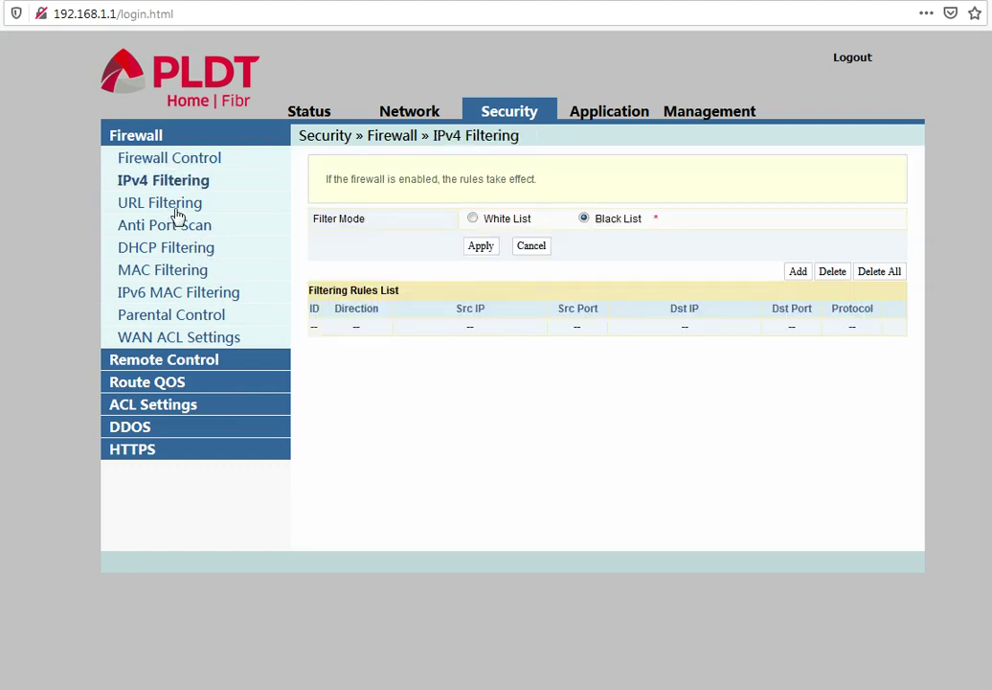
pyautogui.click(177, 207)
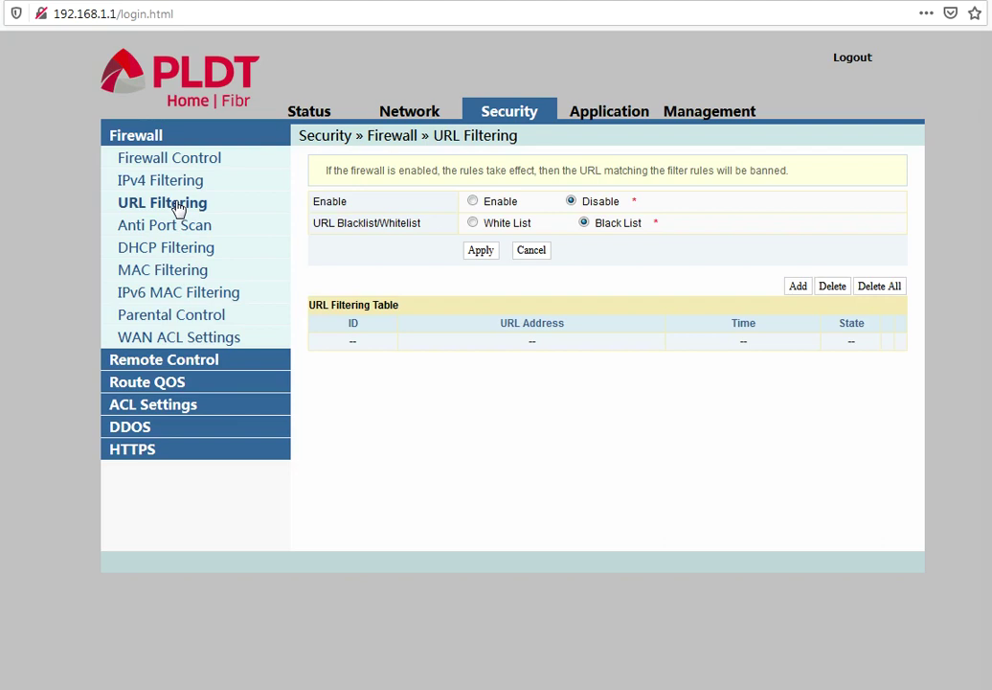
pyautogui.click(179, 228)
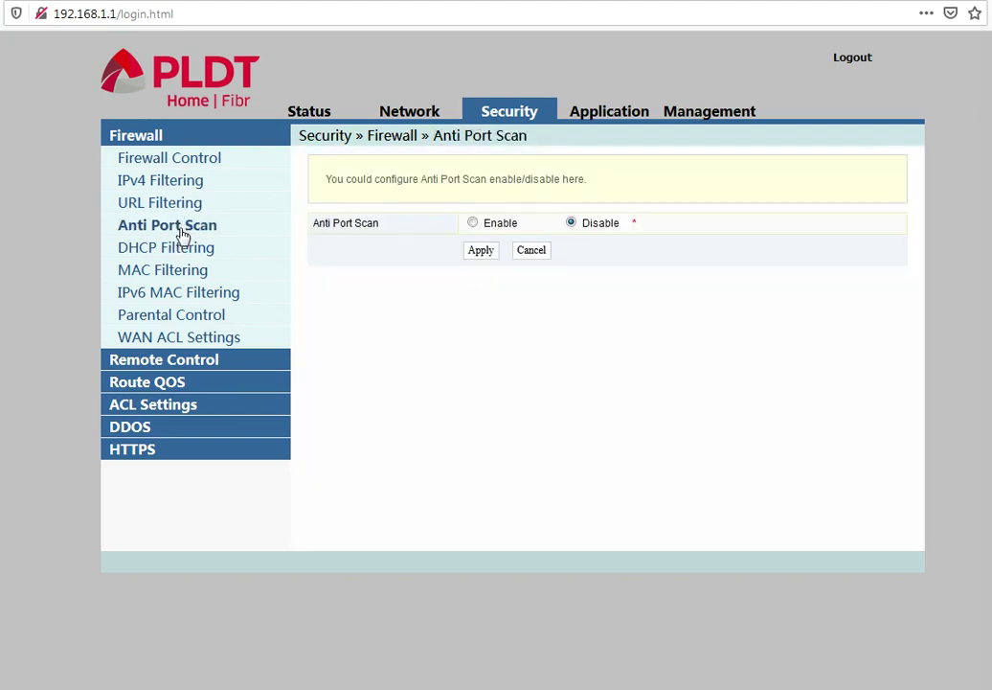
pyautogui.click(179, 251)
pyautogui.click(187, 272)
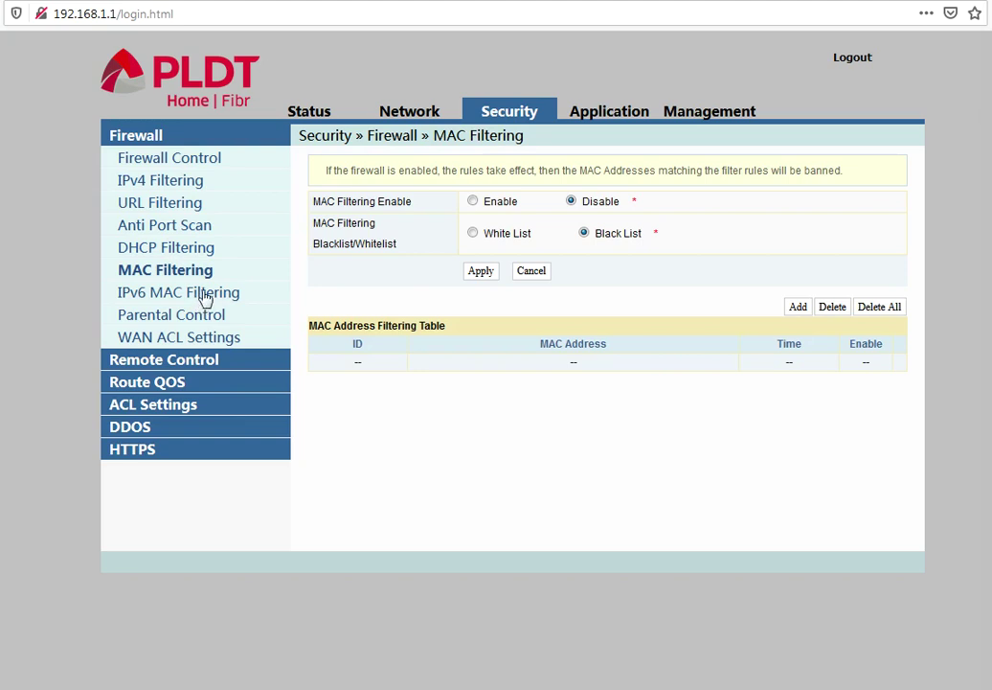
# Review IPv6 MAC filtering, parental control, WAN ACL settings and the disabled Remote Control page
pyautogui.click(201, 295)
pyautogui.doubleClick(185, 319)
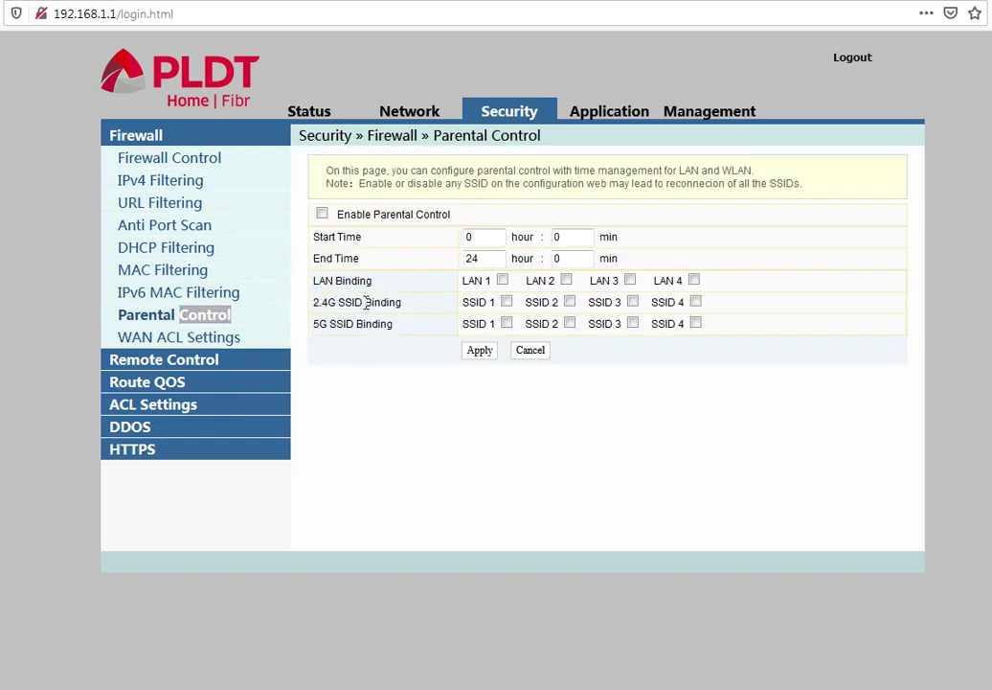
pyautogui.click(219, 316)
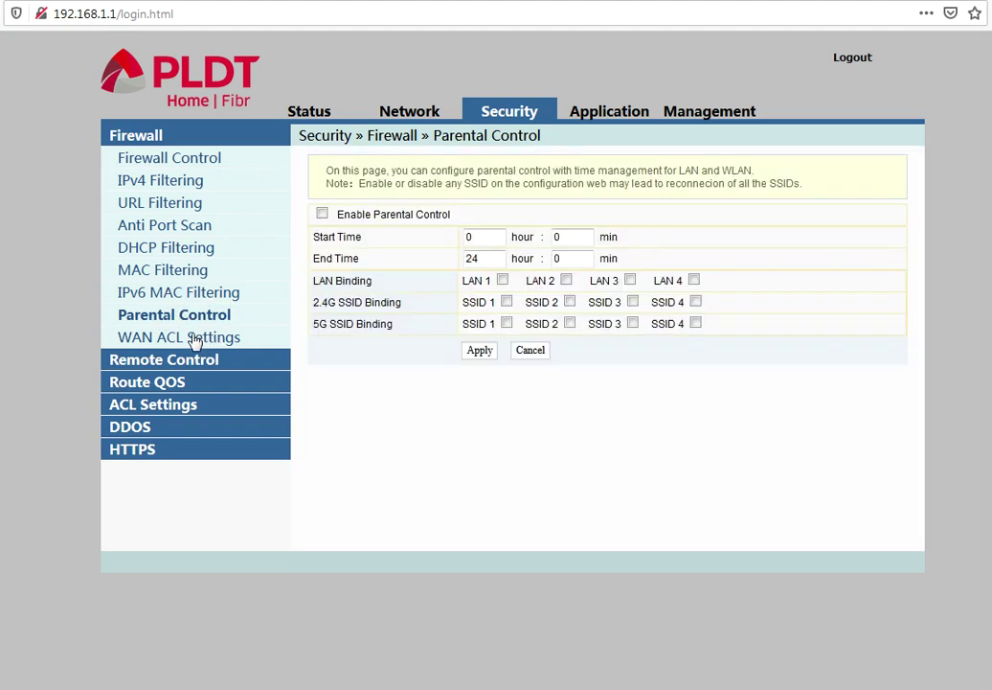
pyautogui.click(202, 339)
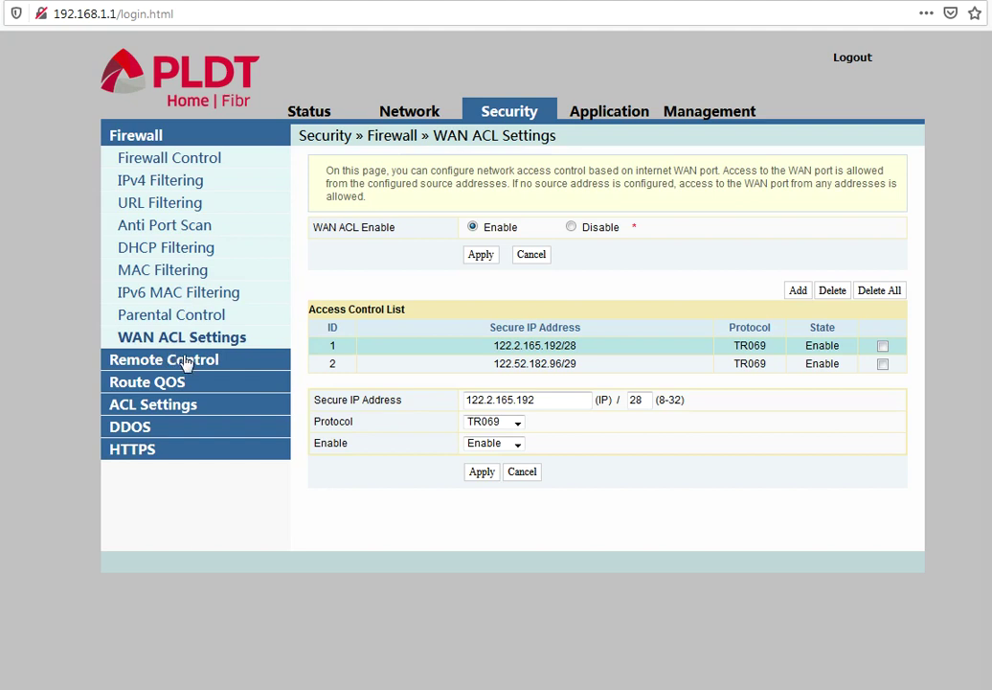
pyautogui.click(182, 360)
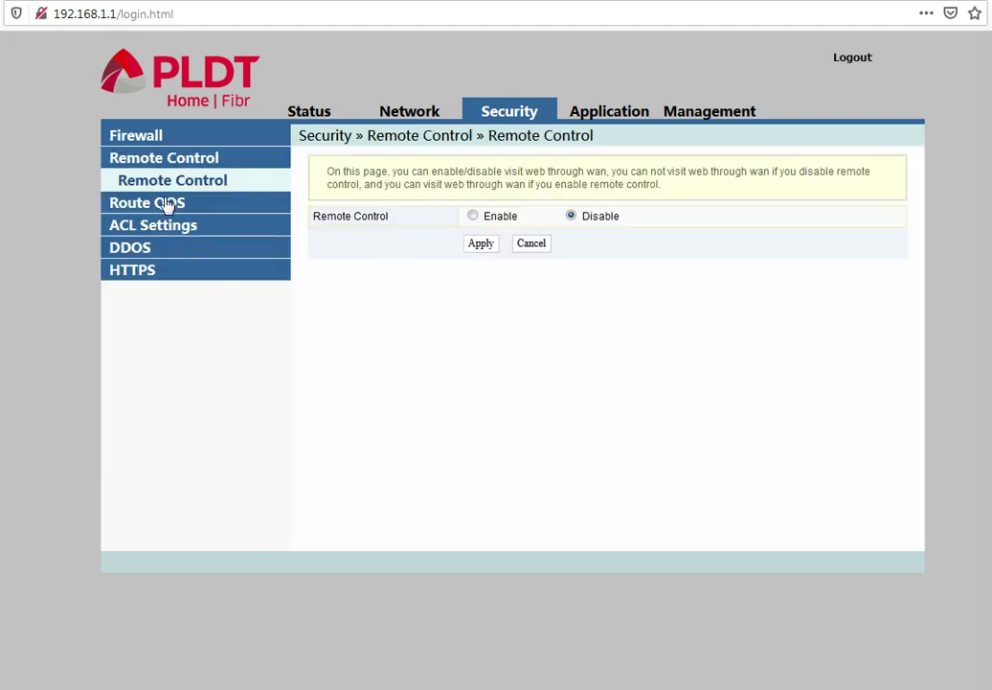
# Review the Route QOS, ACL, DDOS and HTTPS pages, then move to the Application DDNS settings
pyautogui.click(165, 203)
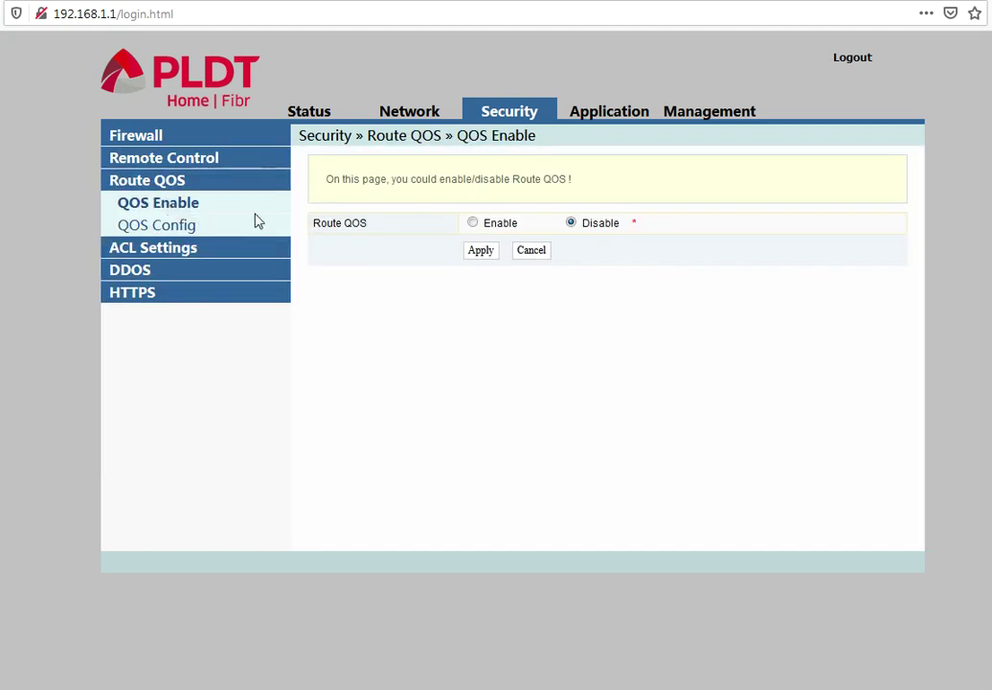
pyautogui.click(173, 226)
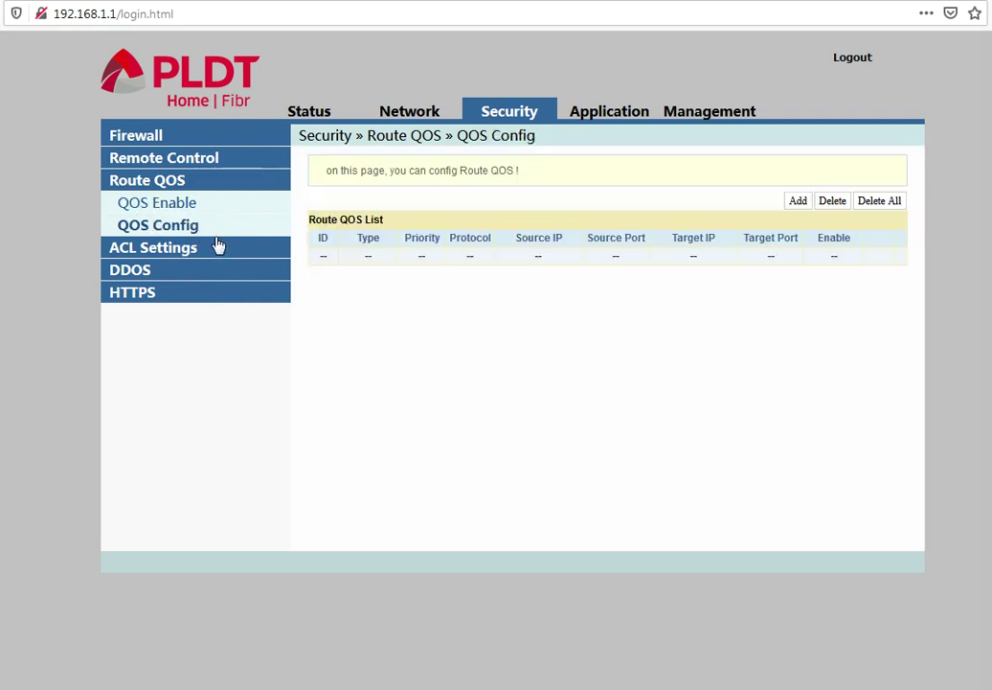
pyautogui.click(182, 251)
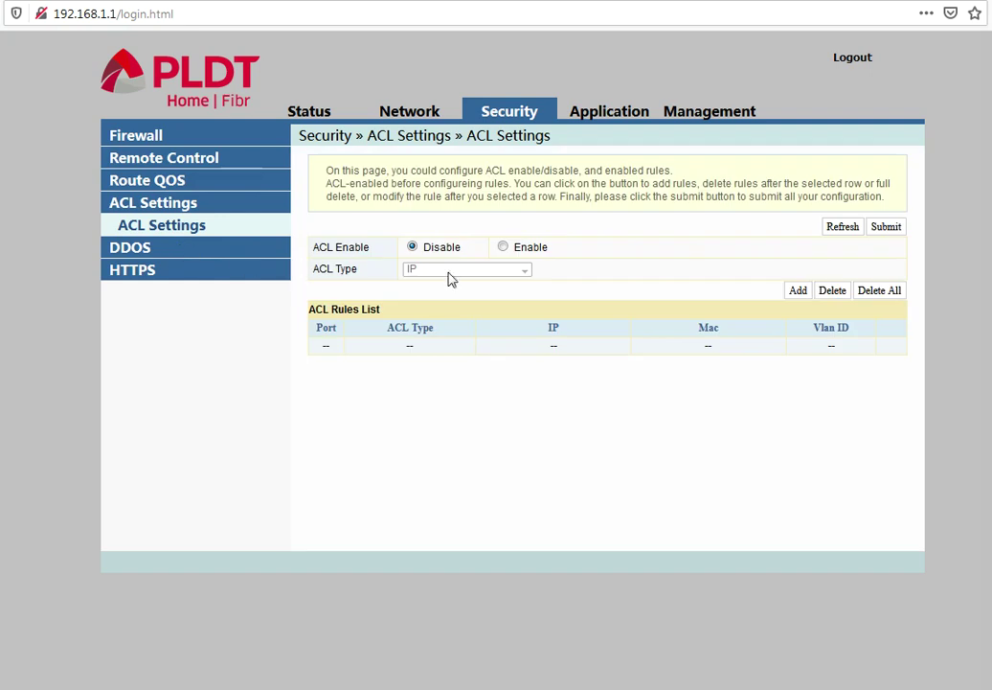
pyautogui.click(143, 251)
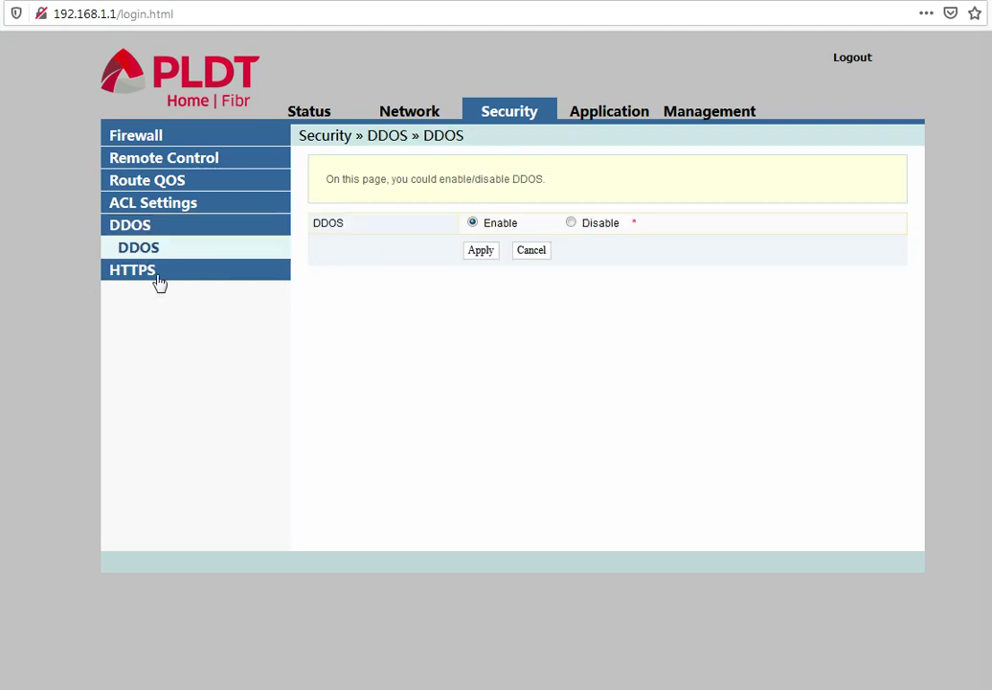
pyautogui.click(149, 273)
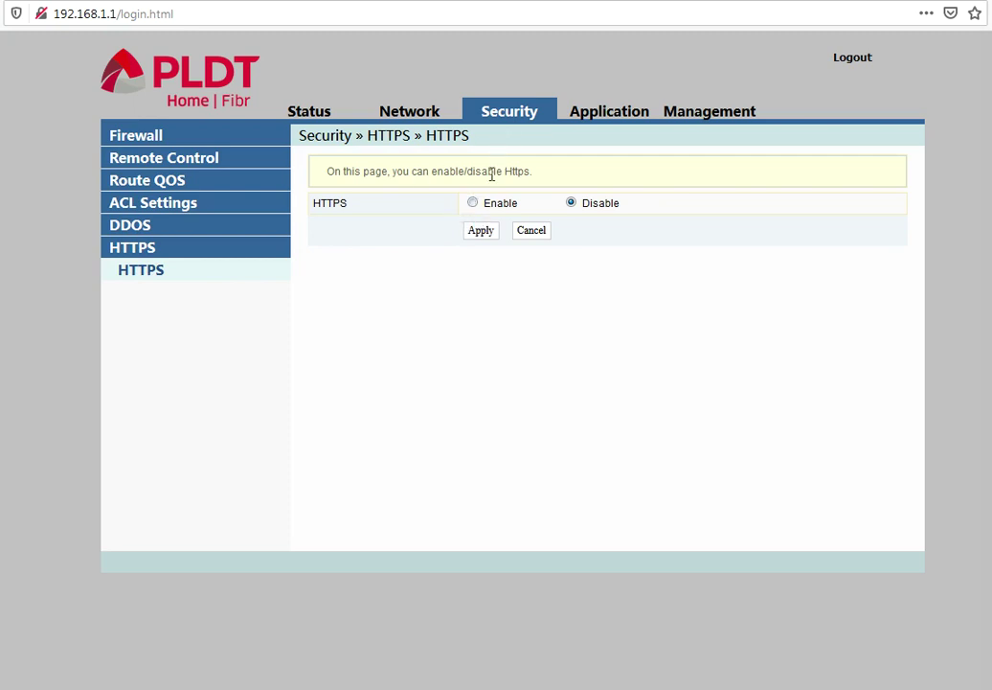
pyautogui.click(610, 113)
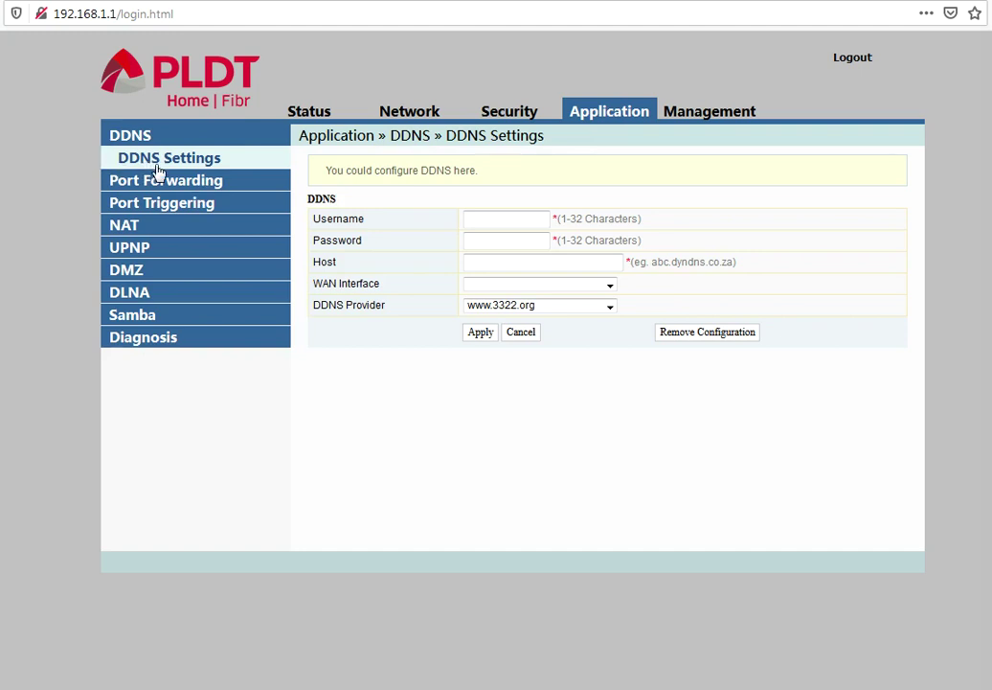
pyautogui.click(503, 216)
pyautogui.click(565, 306)
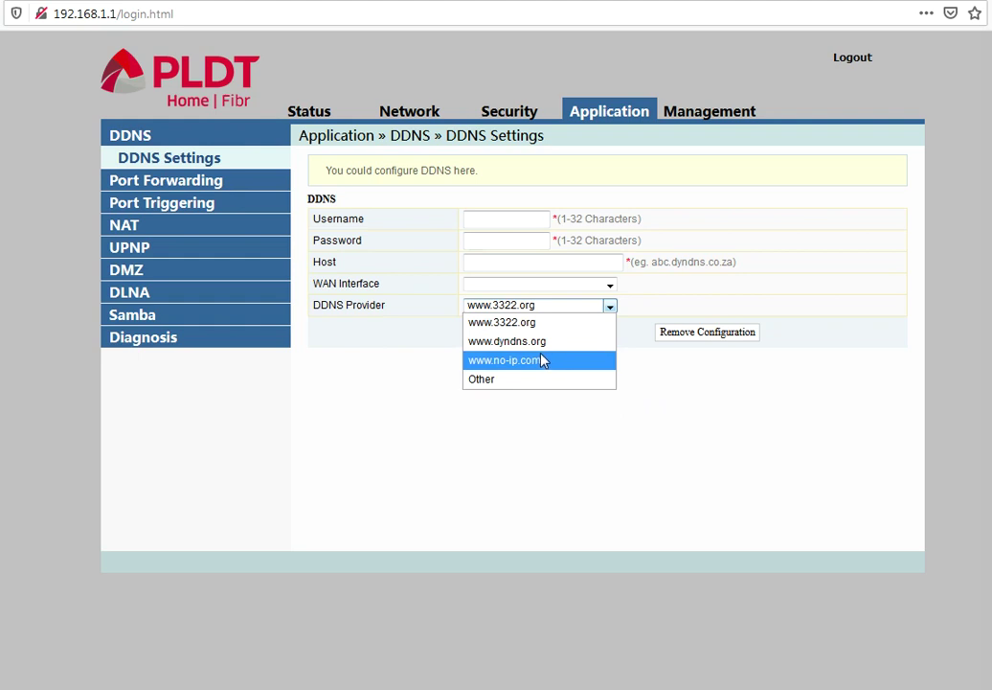
pyautogui.click(295, 327)
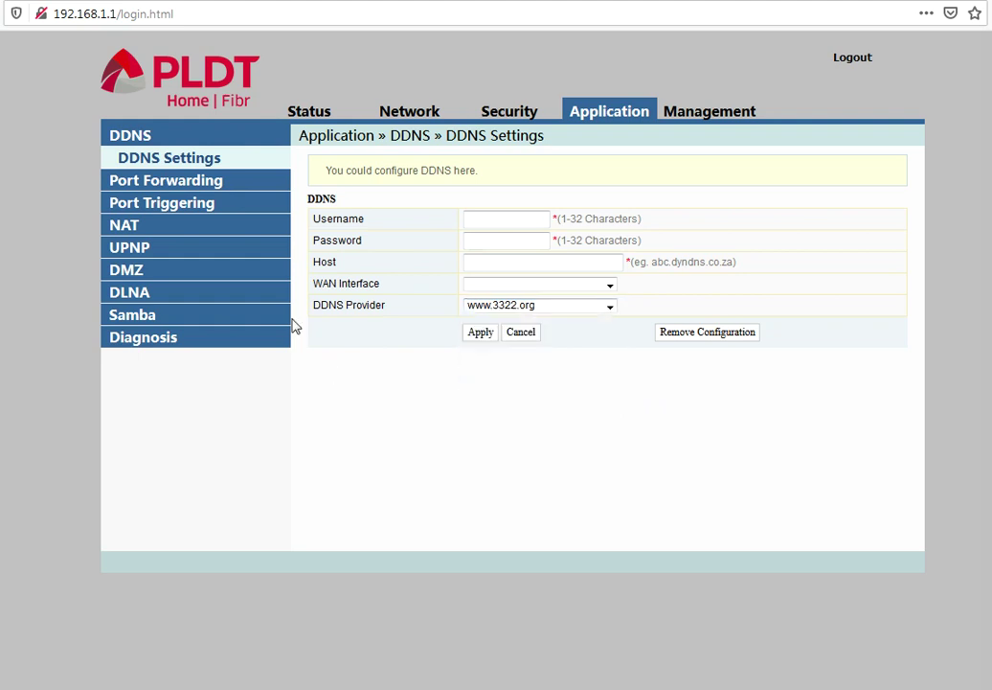
pyautogui.click(182, 181)
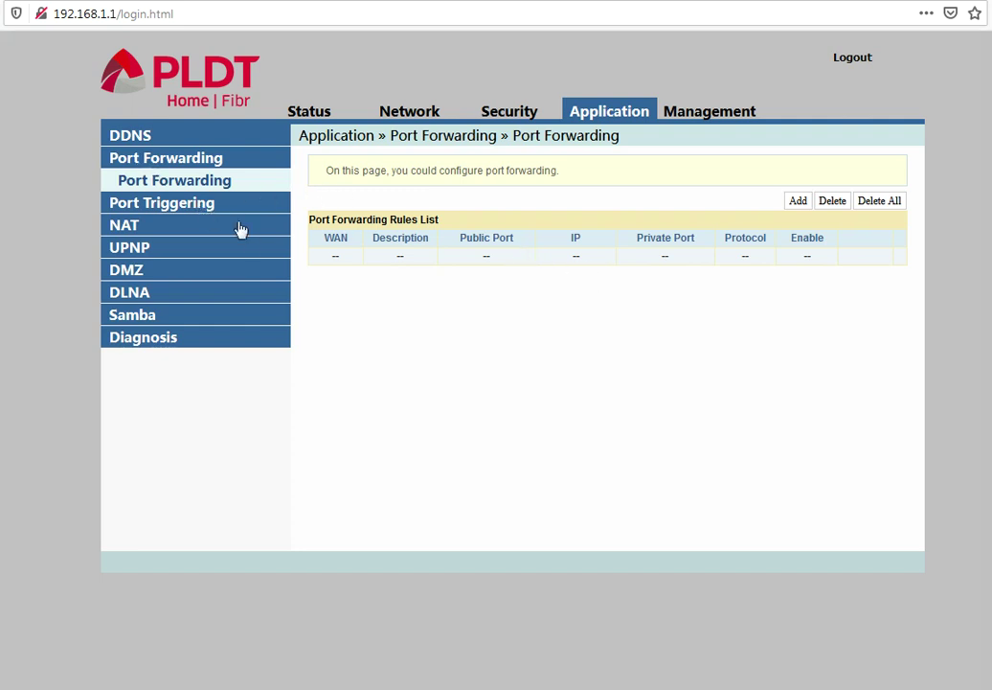
# Review the Port Triggering, Multi NAT and UPnP pages, and set DMZ to disabled
pyautogui.click(161, 211)
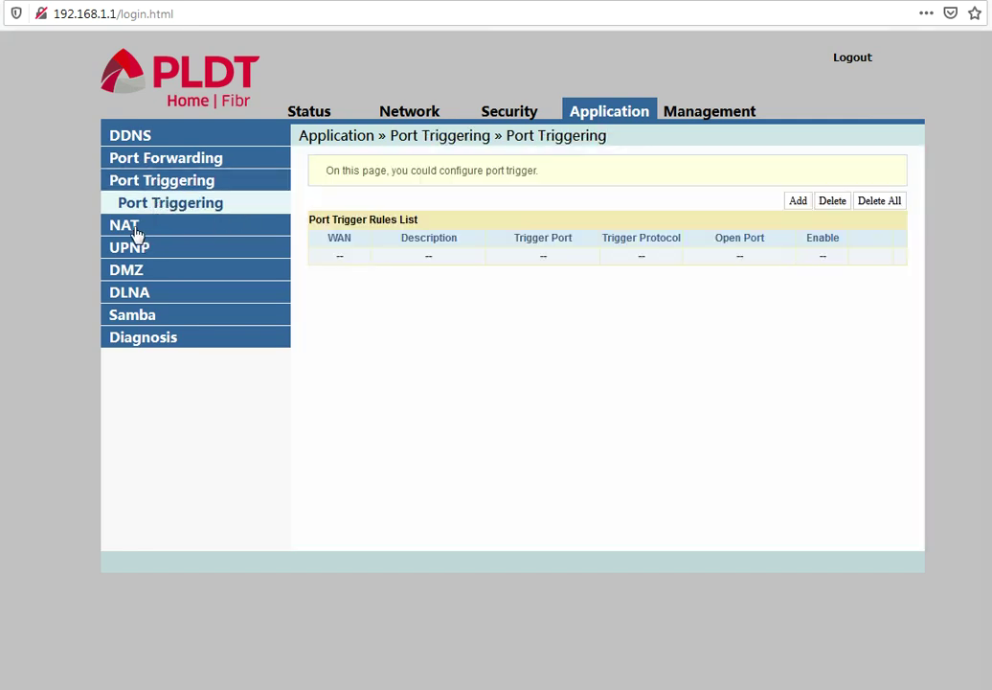
pyautogui.click(134, 230)
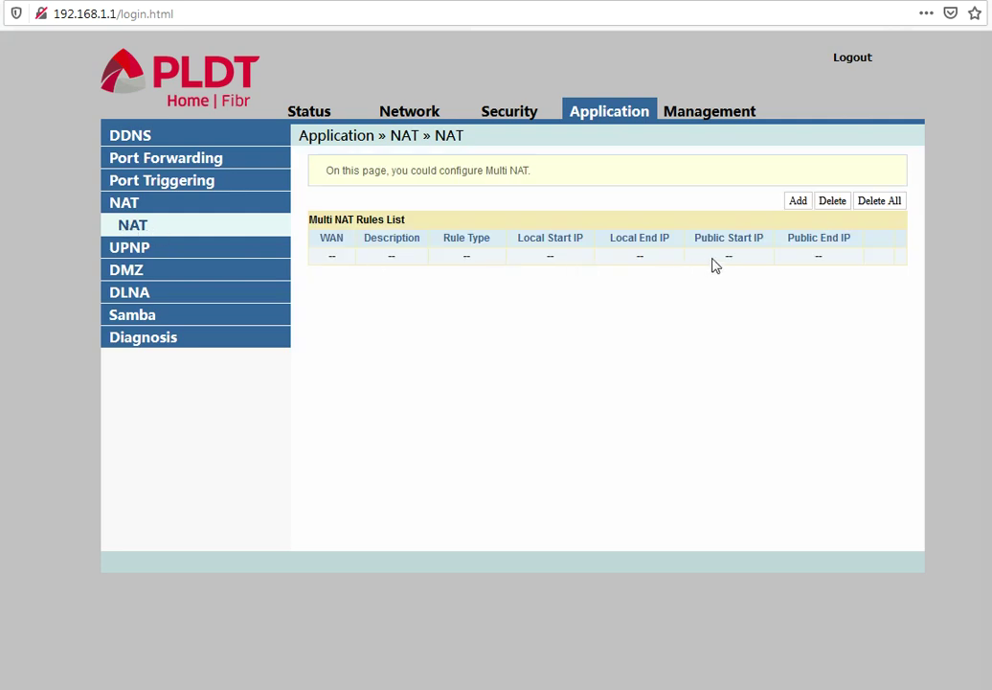
pyautogui.click(129, 248)
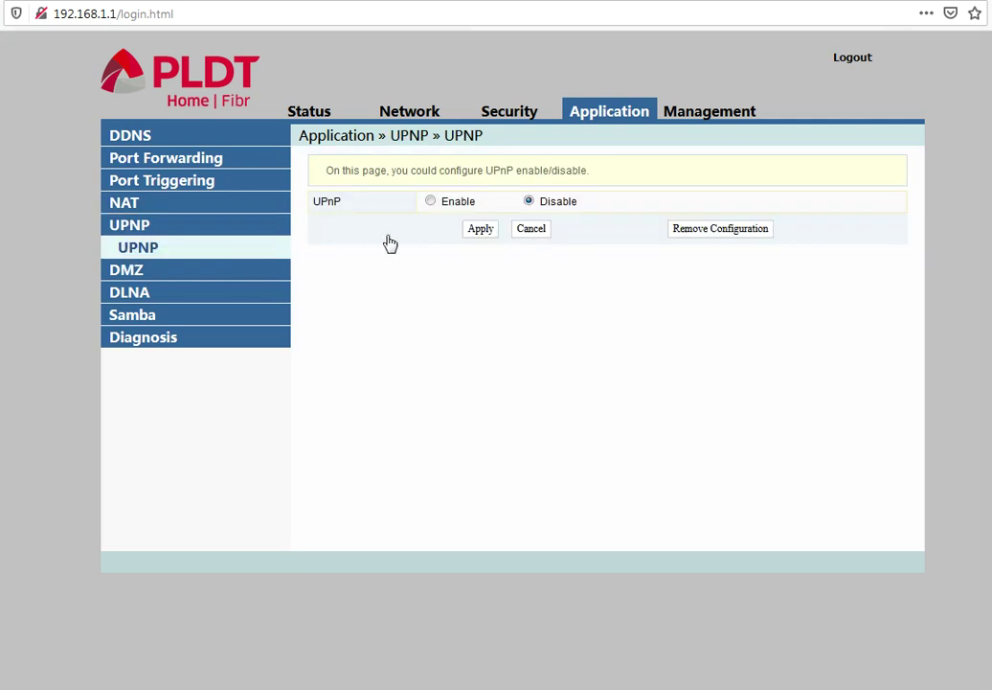
pyautogui.click(120, 273)
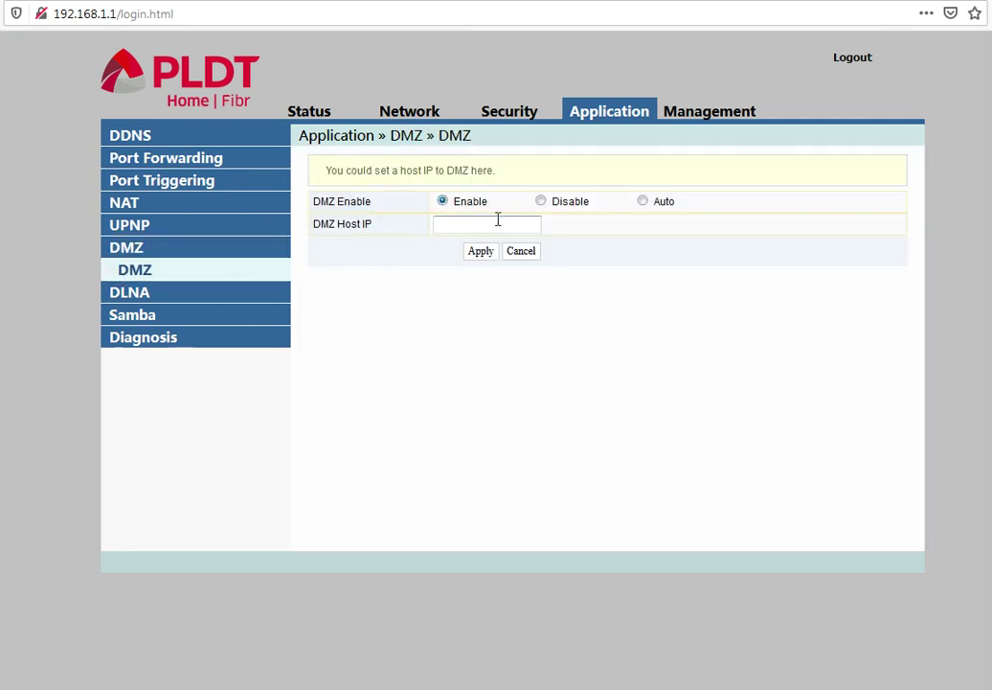
pyautogui.click(542, 201)
# Set the DLNA service to enabled, view Samba, and open Diagnosis with the Destination Address box focused
pyautogui.click(117, 293)
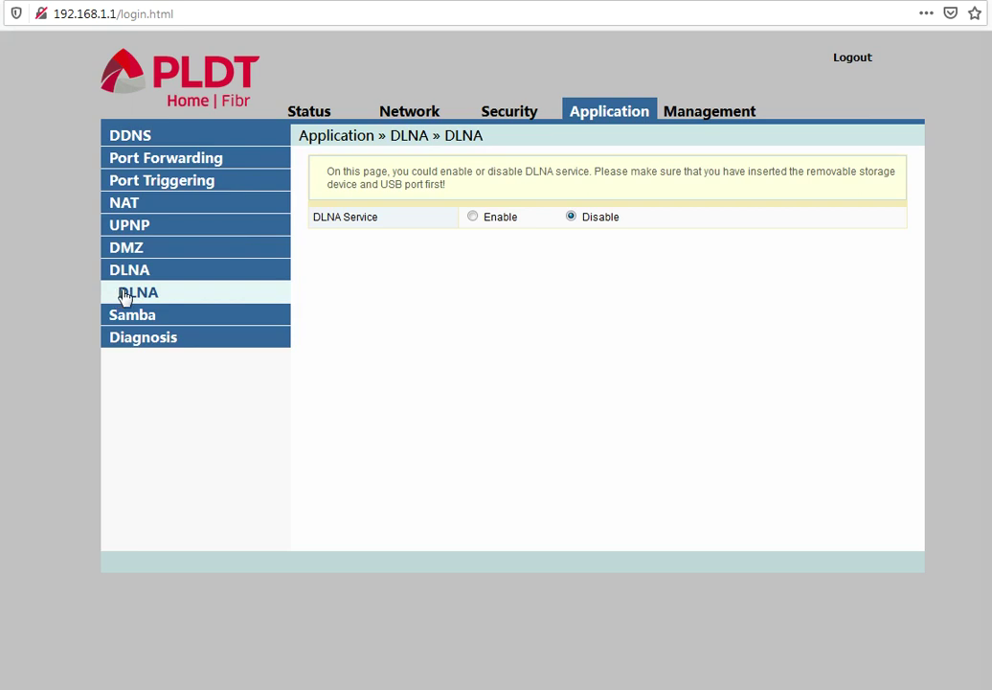
pyautogui.click(473, 217)
pyautogui.click(137, 318)
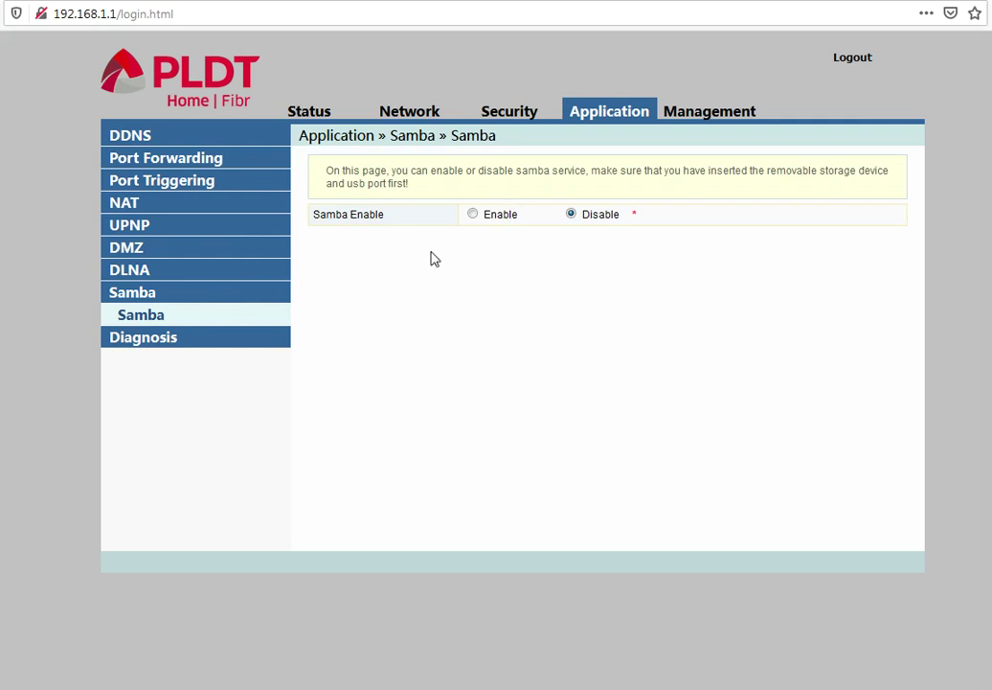
pyautogui.click(144, 341)
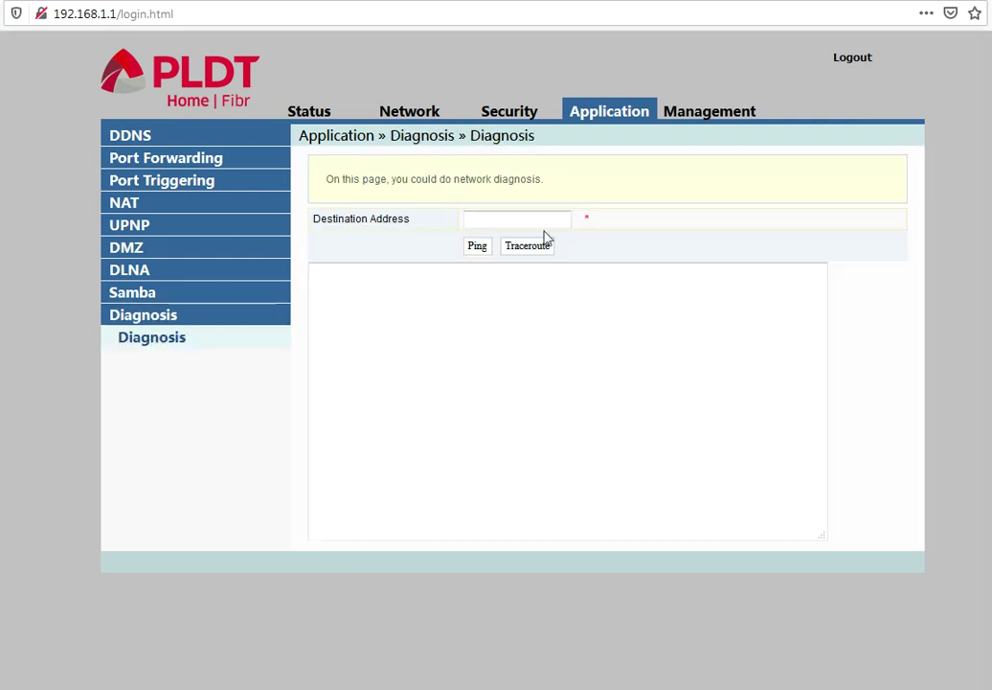
pyautogui.click(546, 219)
# Review the Management user account and maintenance account pages, then open the Device Management Restore page
pyautogui.click(704, 117)
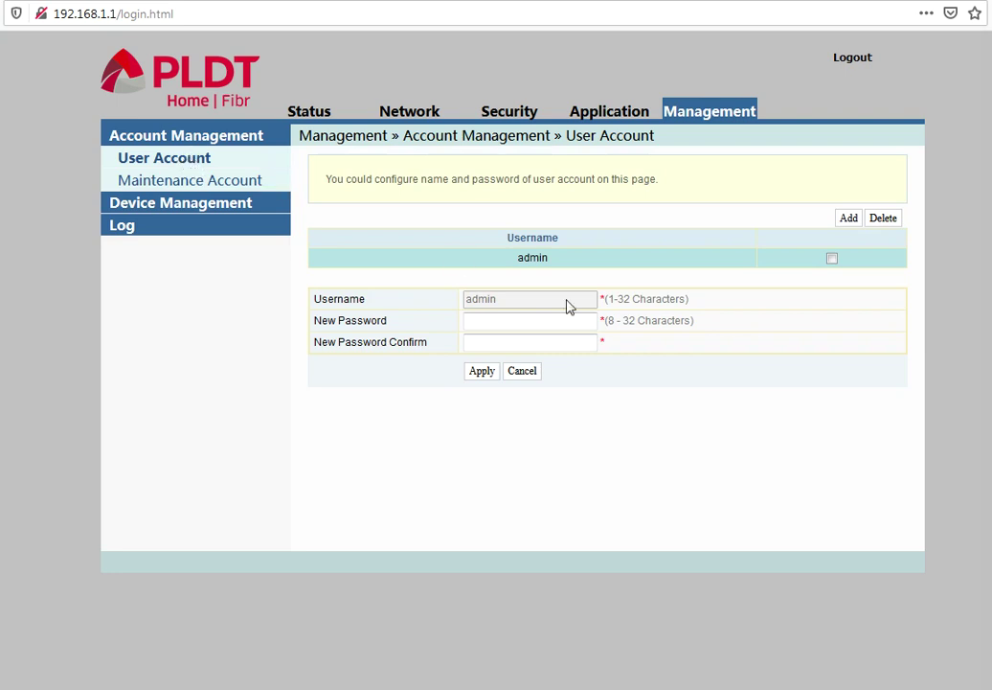
pyautogui.moveTo(514, 258); pyautogui.dragTo(559, 258)
pyautogui.click(522, 309)
pyautogui.click(219, 184)
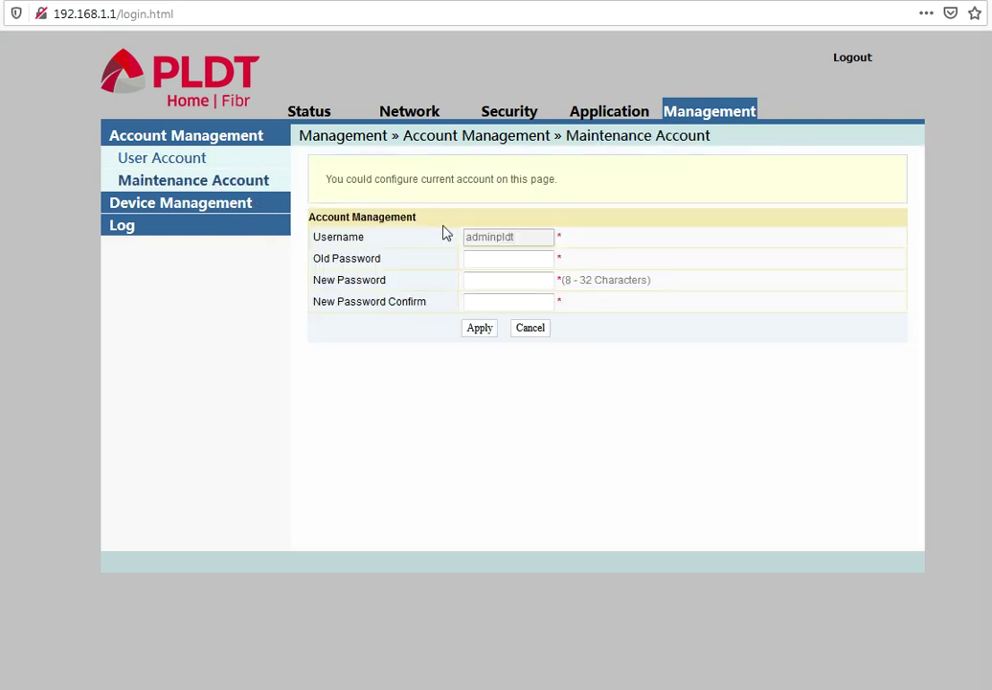
pyautogui.click(510, 277)
pyautogui.click(219, 205)
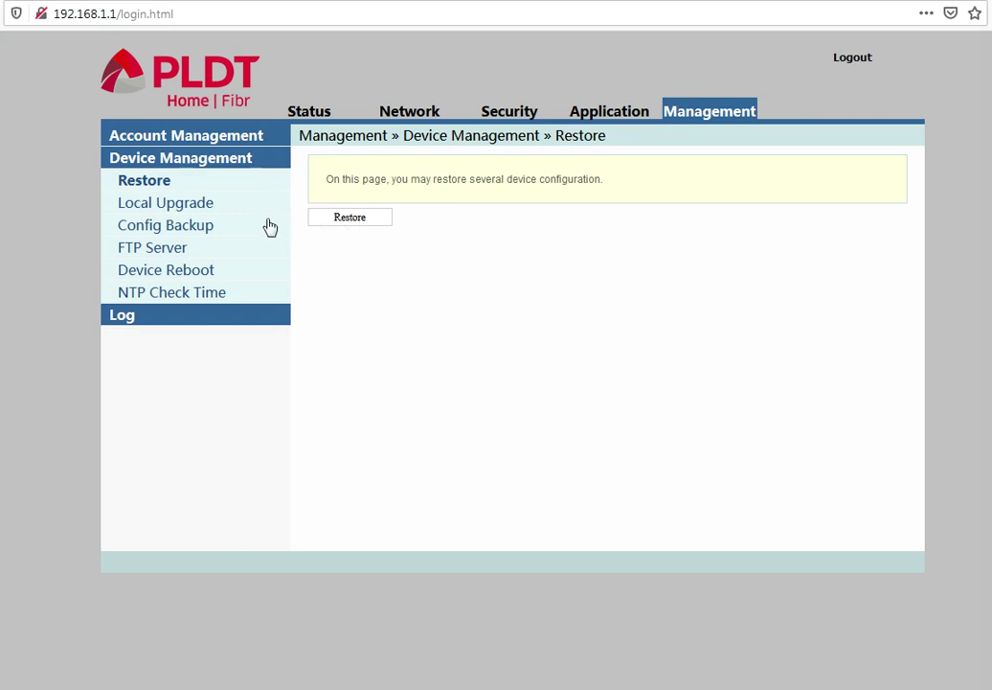
# View Local Upgrade, cancelling the upgrade file chooser, then the Config Backup form
pyautogui.click(177, 206)
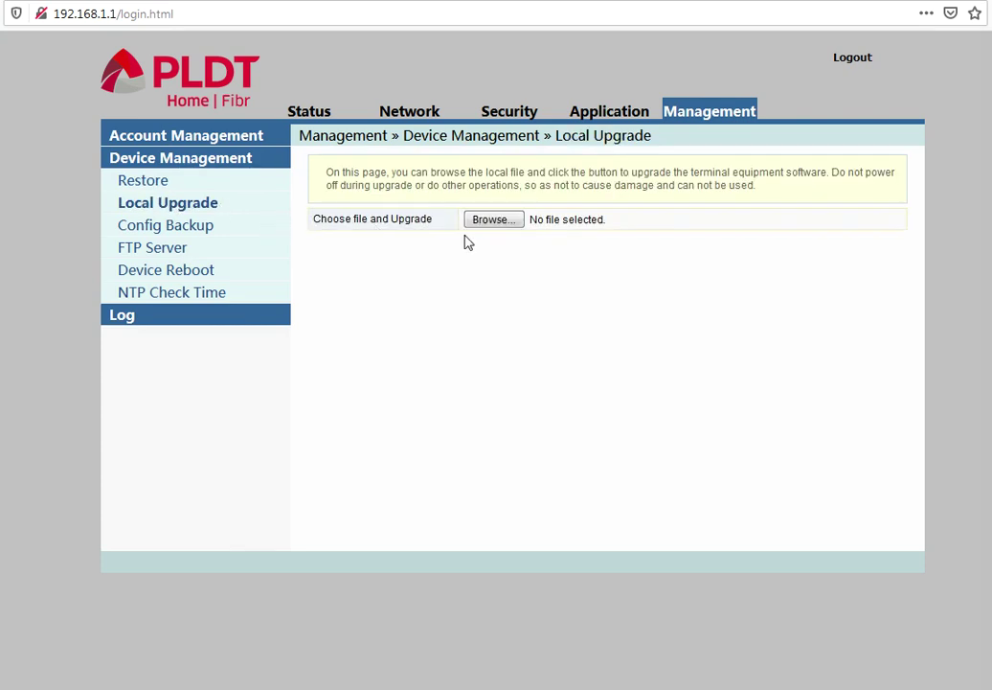
pyautogui.click(492, 222)
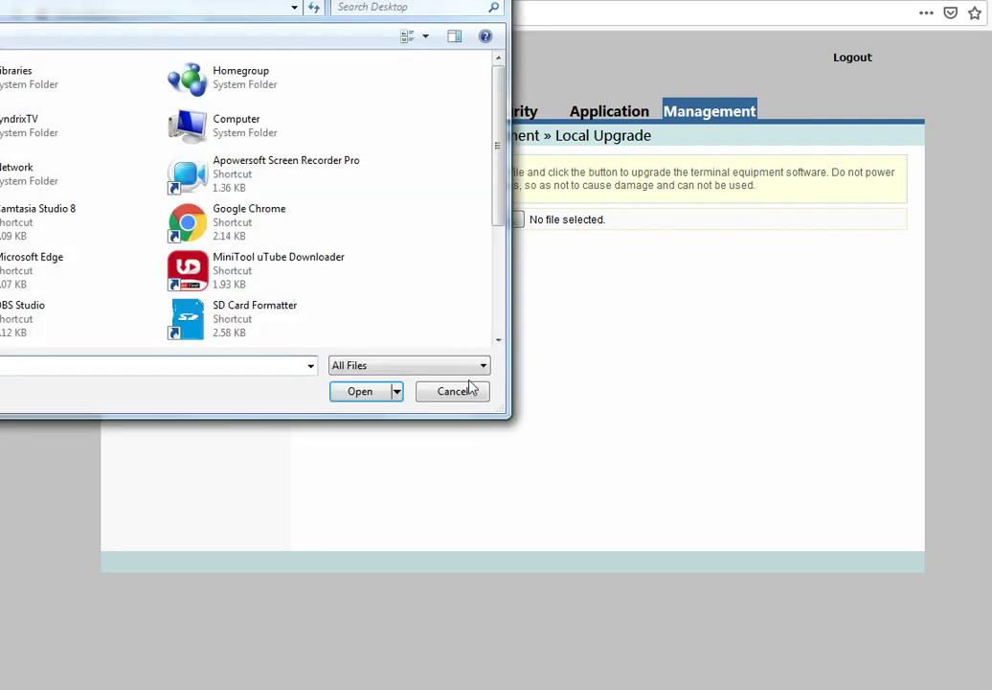
pyautogui.click(452, 390)
pyautogui.doubleClick(153, 230)
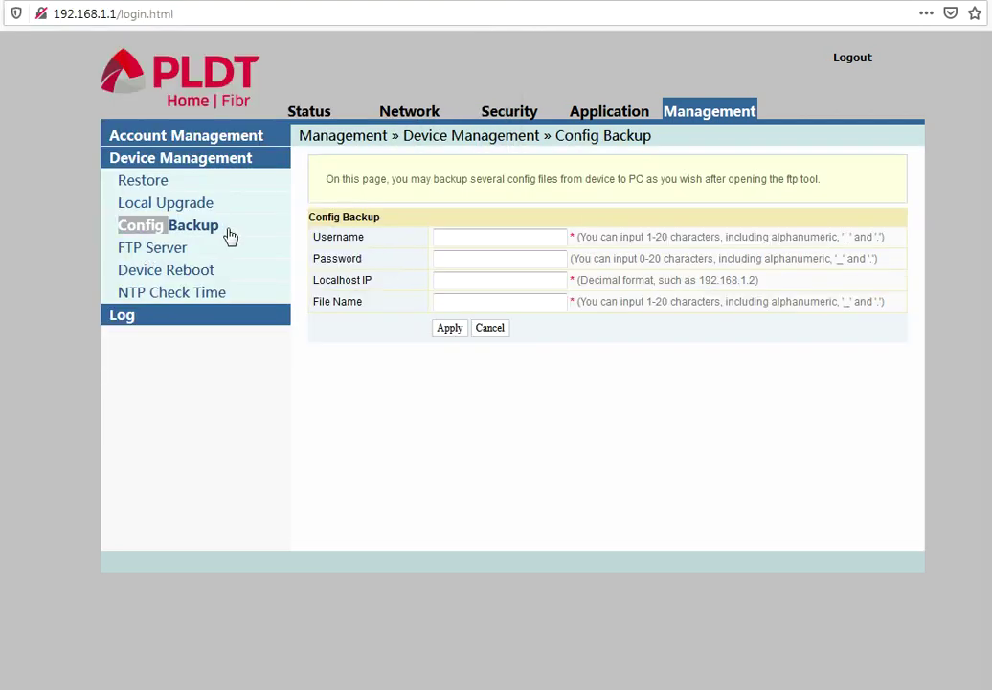
# Review the FTP Server, Device Reboot and NTP pages, then return to Status Device Information
pyautogui.click(151, 251)
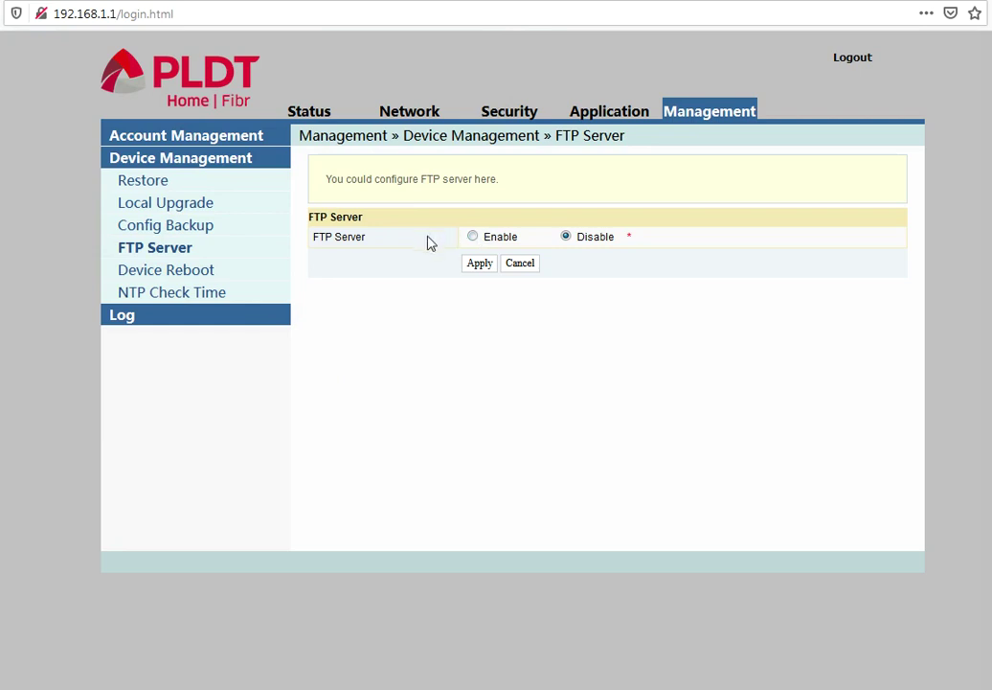
pyautogui.click(186, 272)
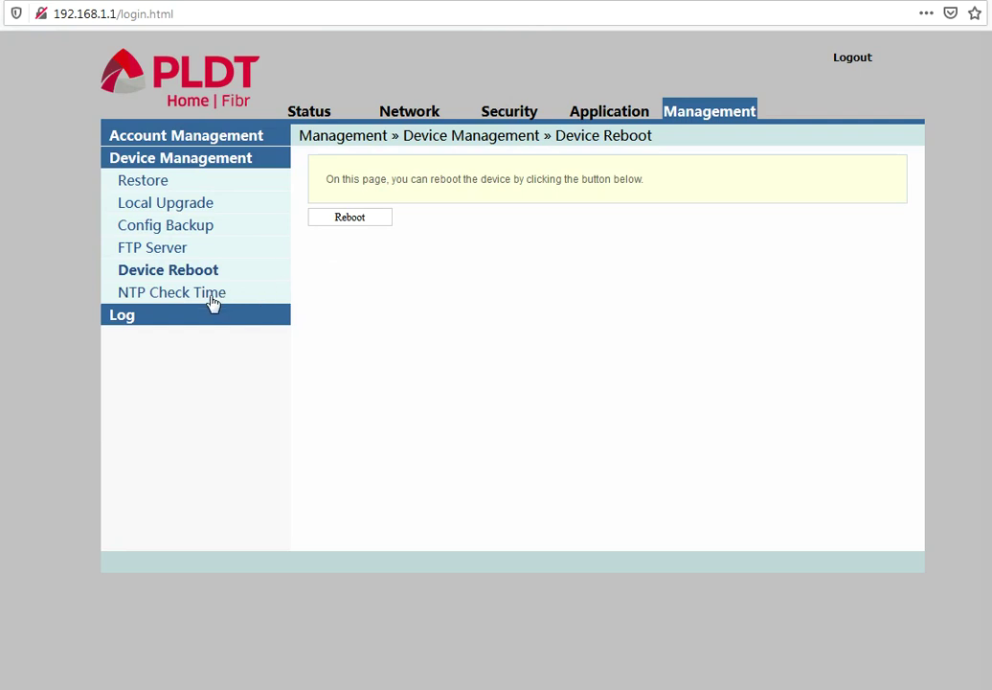
pyautogui.click(206, 295)
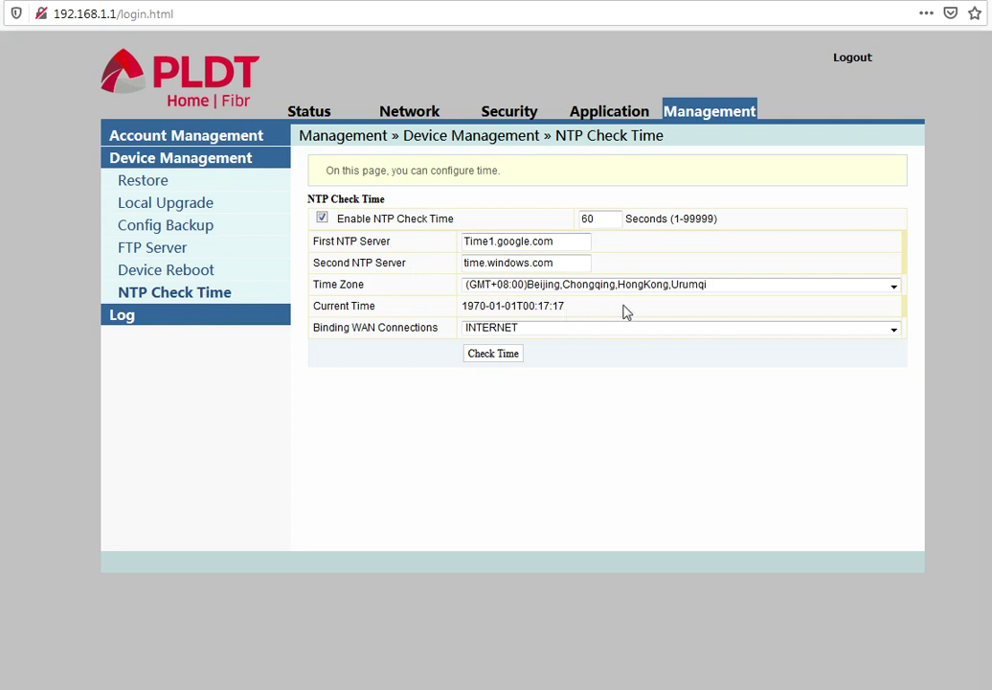
pyautogui.click(307, 112)
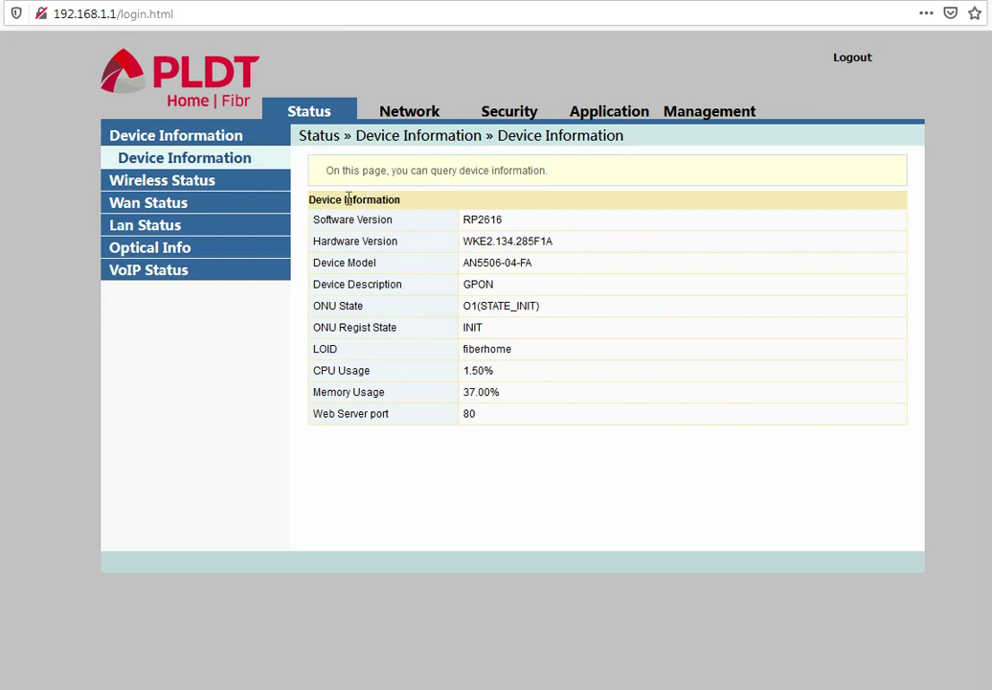